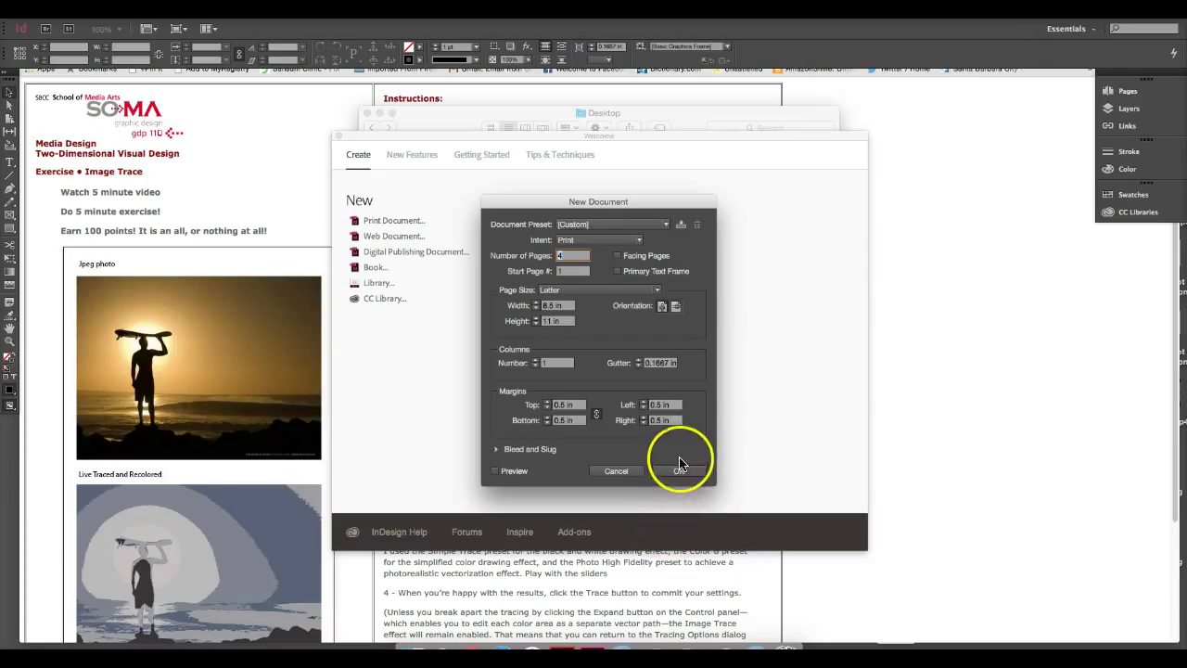
Create a four-page Letter print document with 0.5 in margins and no facing pages, and look through its pages.
{"action": "left_click", "coordinate": [678, 473]}
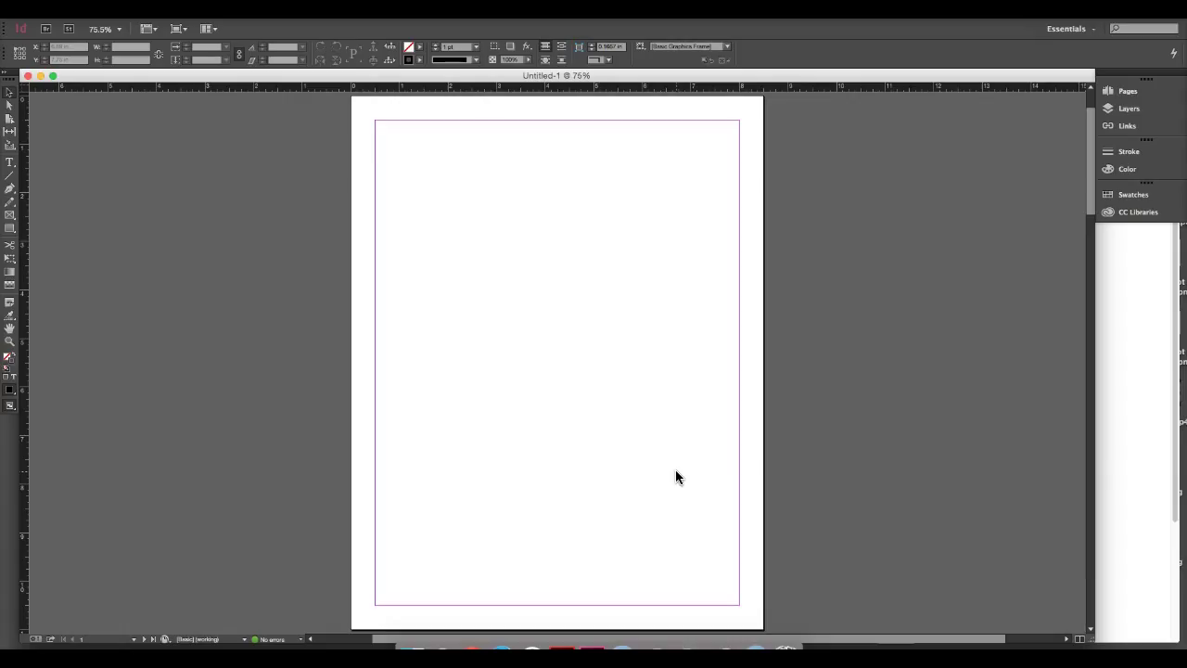
{"action": "scroll", "coordinate": [674, 470], "scroll_direction": "down", "scroll_amount": 10}
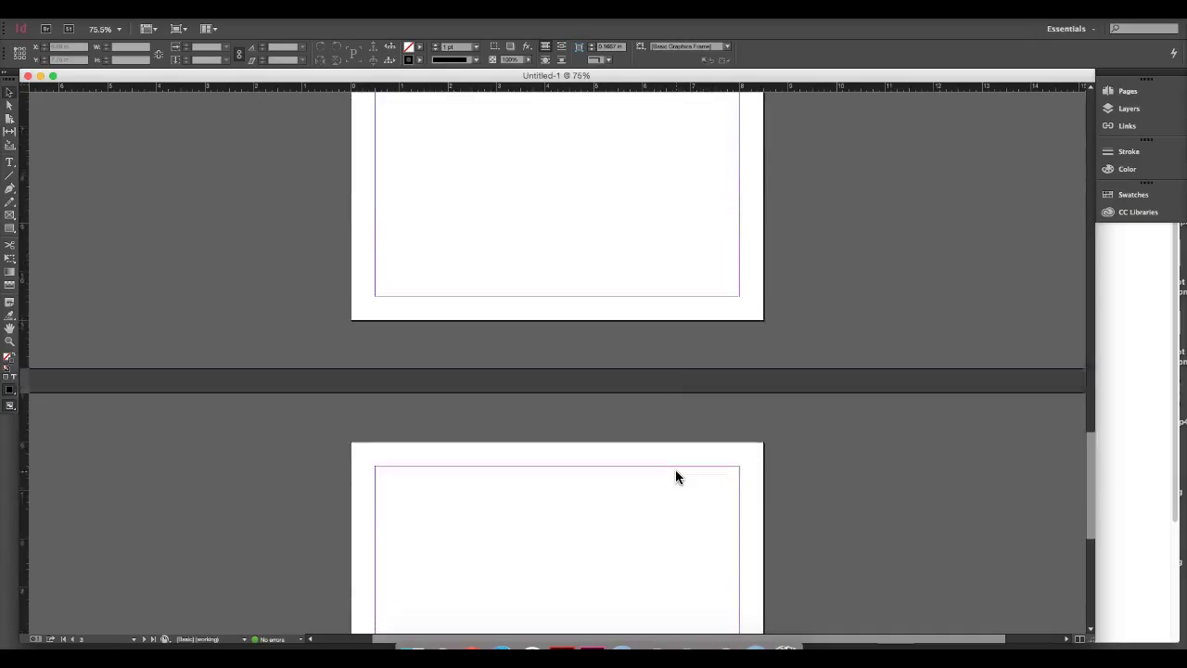
{"action": "scroll", "coordinate": [675, 477], "scroll_direction": "down", "scroll_amount": 5}
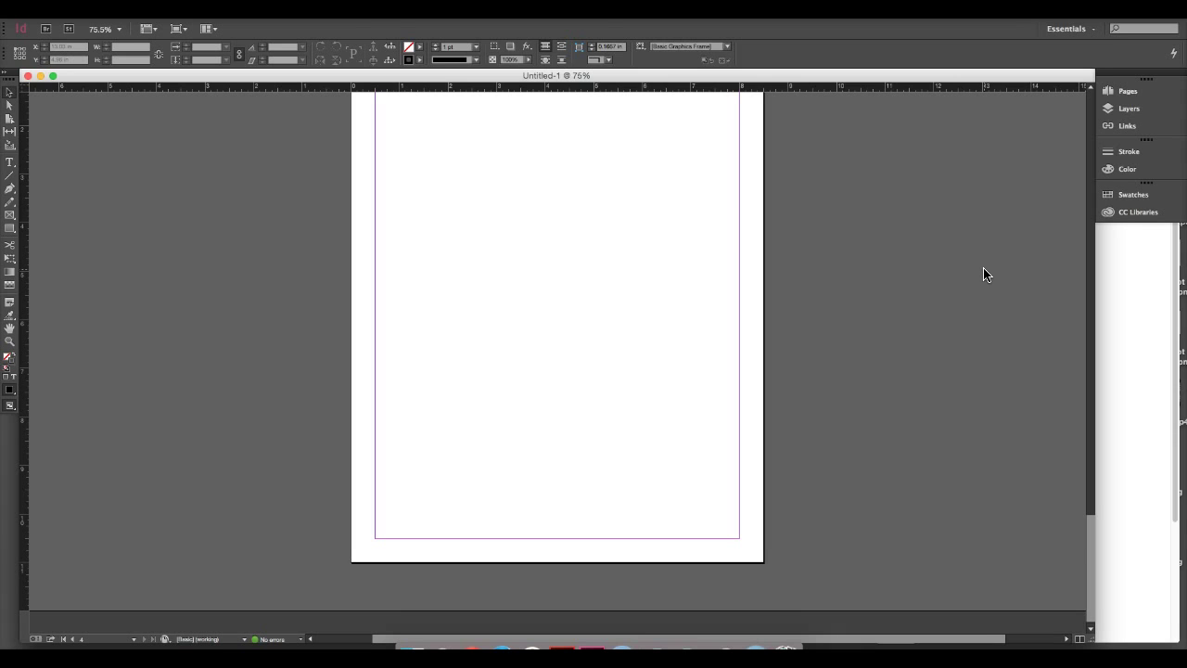
Change page 1 to a custom landscape page size, 17 in wide and 11 in high.
{"action": "left_click", "coordinate": [1112, 92]}
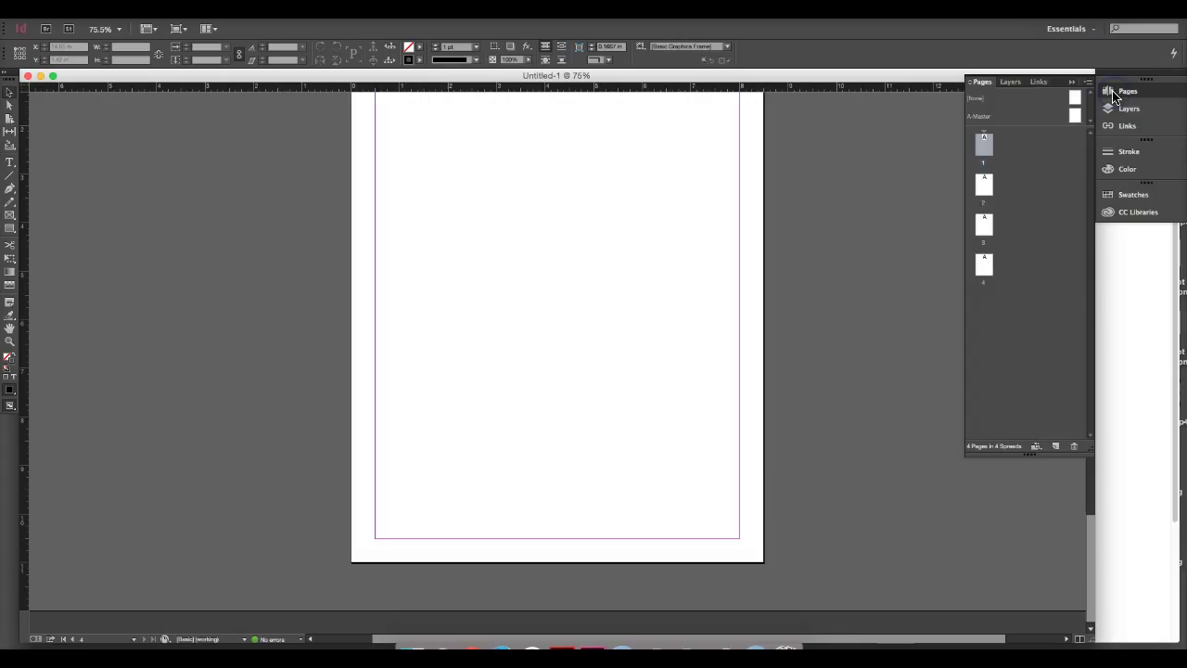
{"action": "left_click", "coordinate": [1035, 447]}
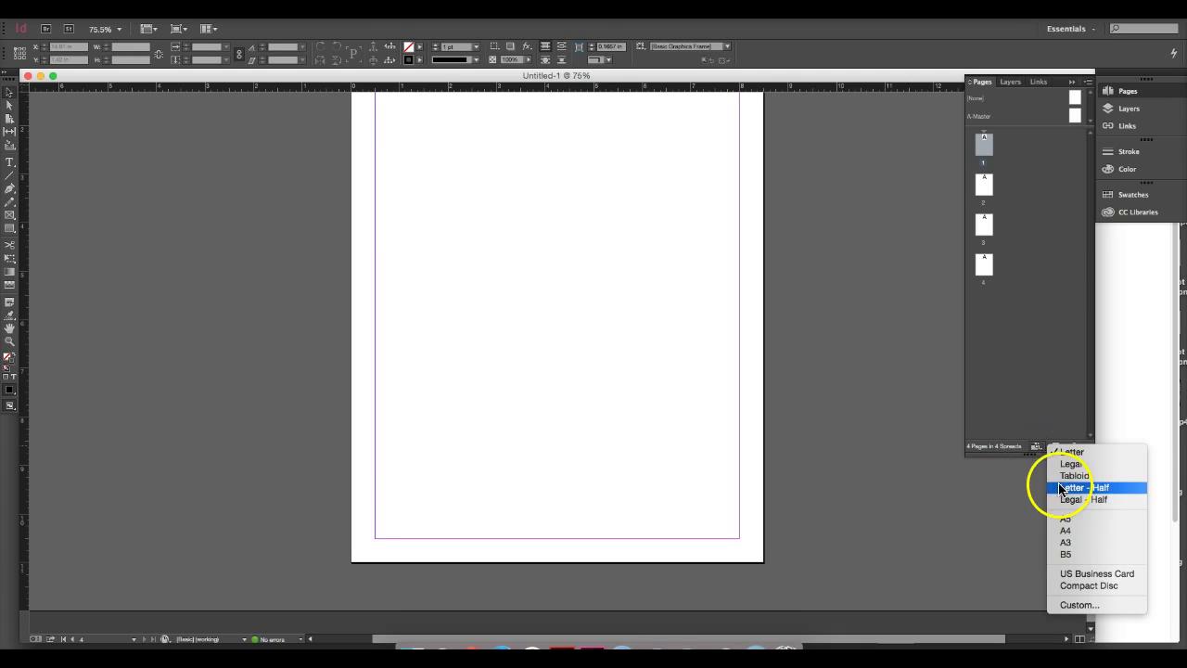
{"action": "left_click", "coordinate": [1097, 604]}
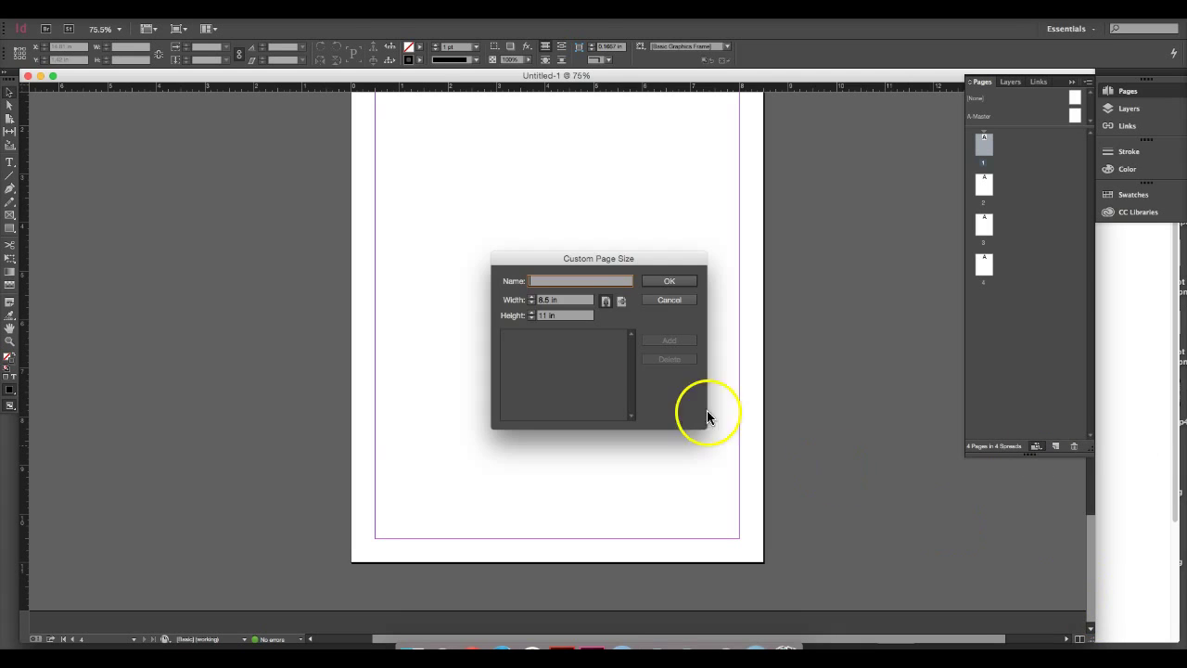
{"action": "double_click", "coordinate": [547, 301]}
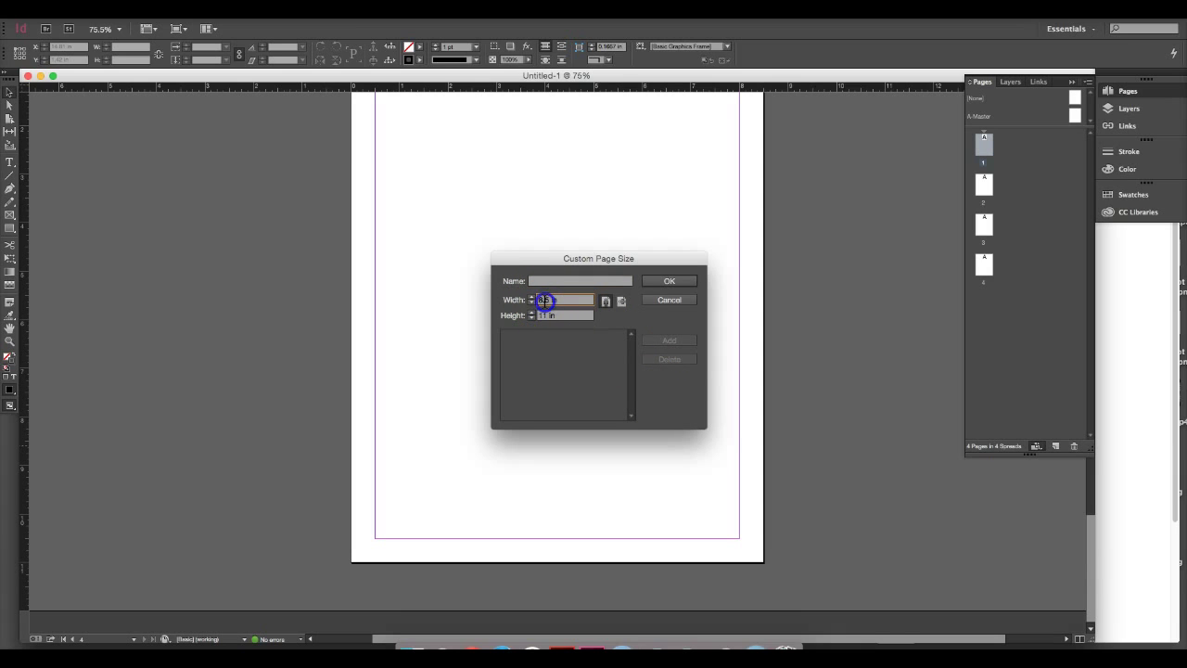
{"action": "left_click", "coordinate": [553, 298]}
{"action": "double_click", "coordinate": [546, 300]}
{"action": "type", "text": "11"}
{"action": "double_click", "coordinate": [545, 318]}
{"action": "type", "text": "17"}
{"action": "left_click", "coordinate": [621, 301]}
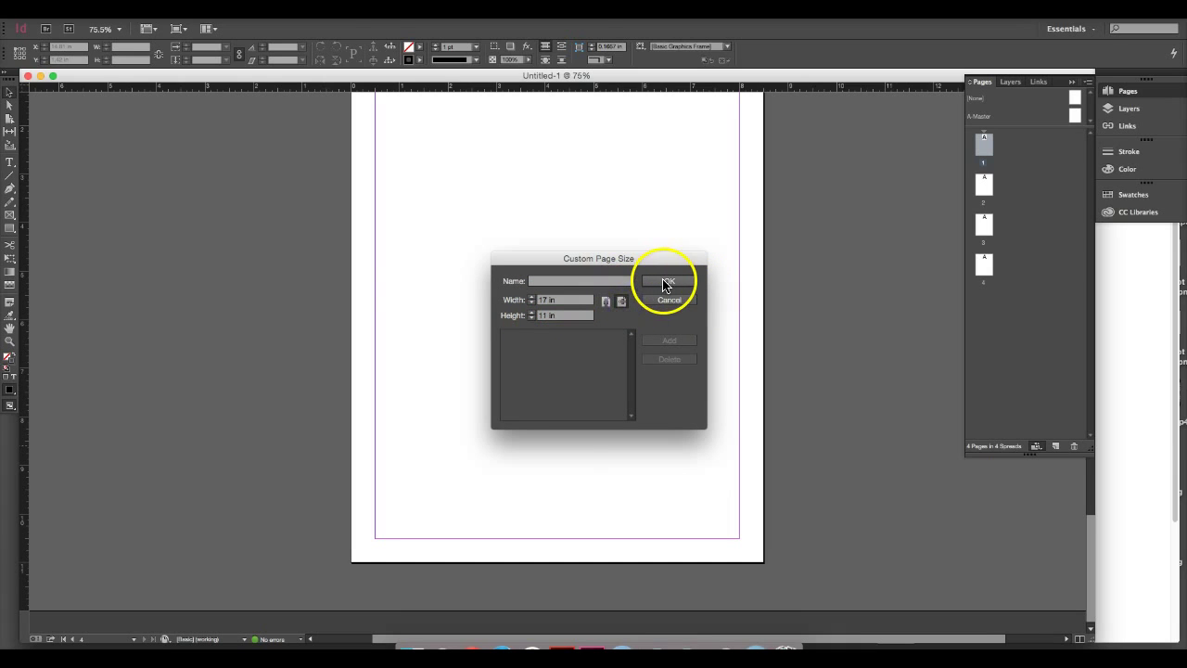
{"action": "left_click", "coordinate": [662, 282]}
Move the landscape page from the start of the document to the end, making it page 4.
{"action": "left_click", "coordinate": [991, 148]}
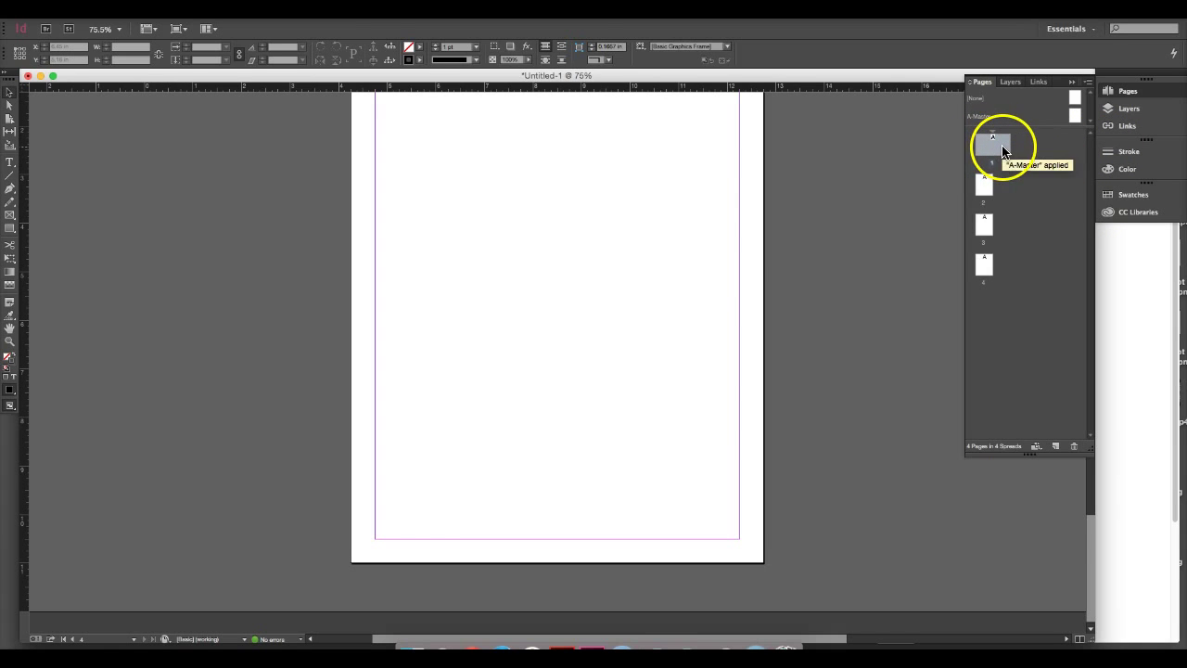
{"action": "left_click", "coordinate": [1002, 151]}
{"action": "left_click_drag", "start_coordinate": [1002, 151], "coordinate": [993, 280]}
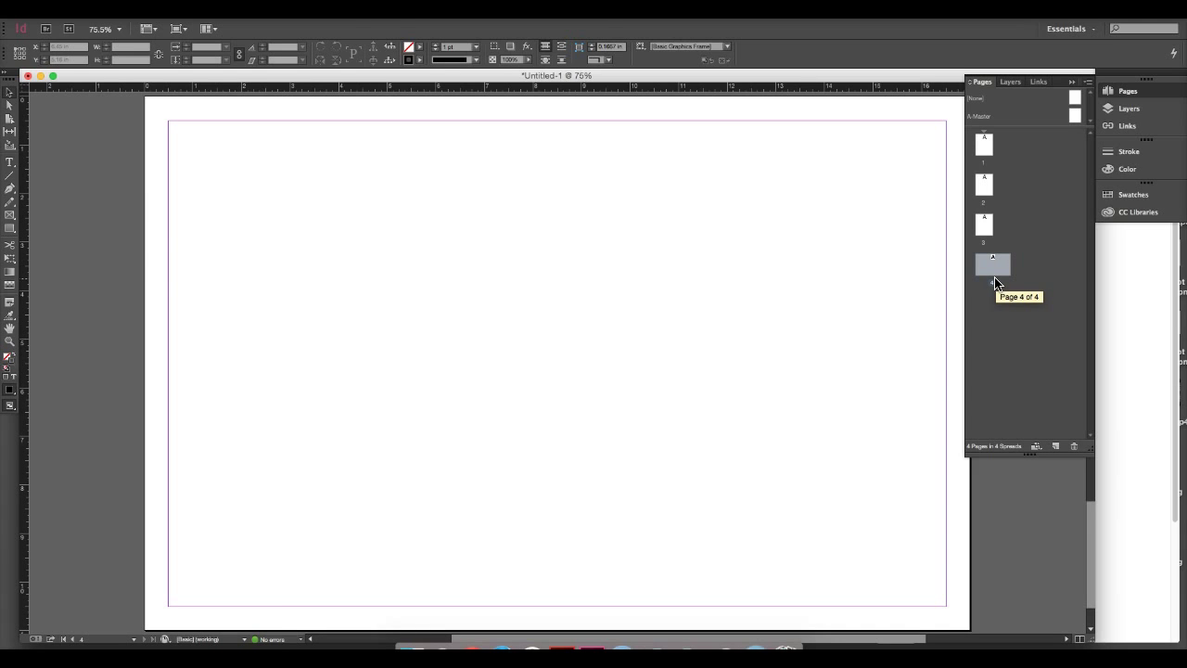
Place the Screen Shot image of the embracing figures from the Desktop on page 4, sized about 18.3 by 11 in.
{"action": "left_click", "coordinate": [143, 284]}
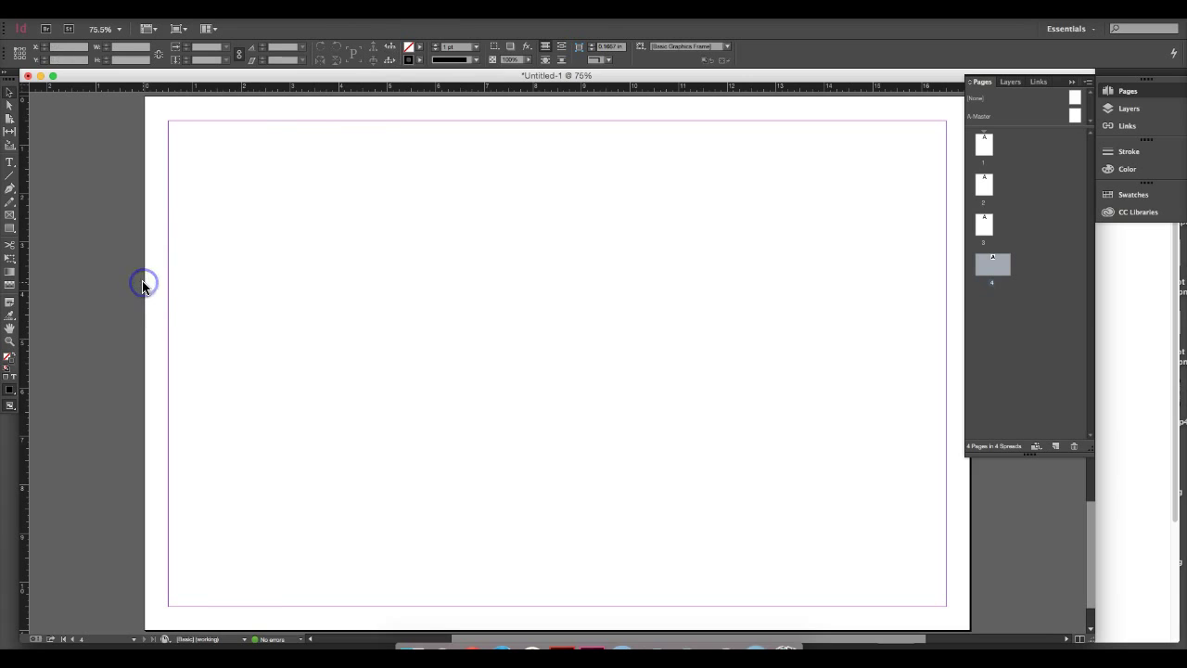
{"action": "key", "text": "super+d"}
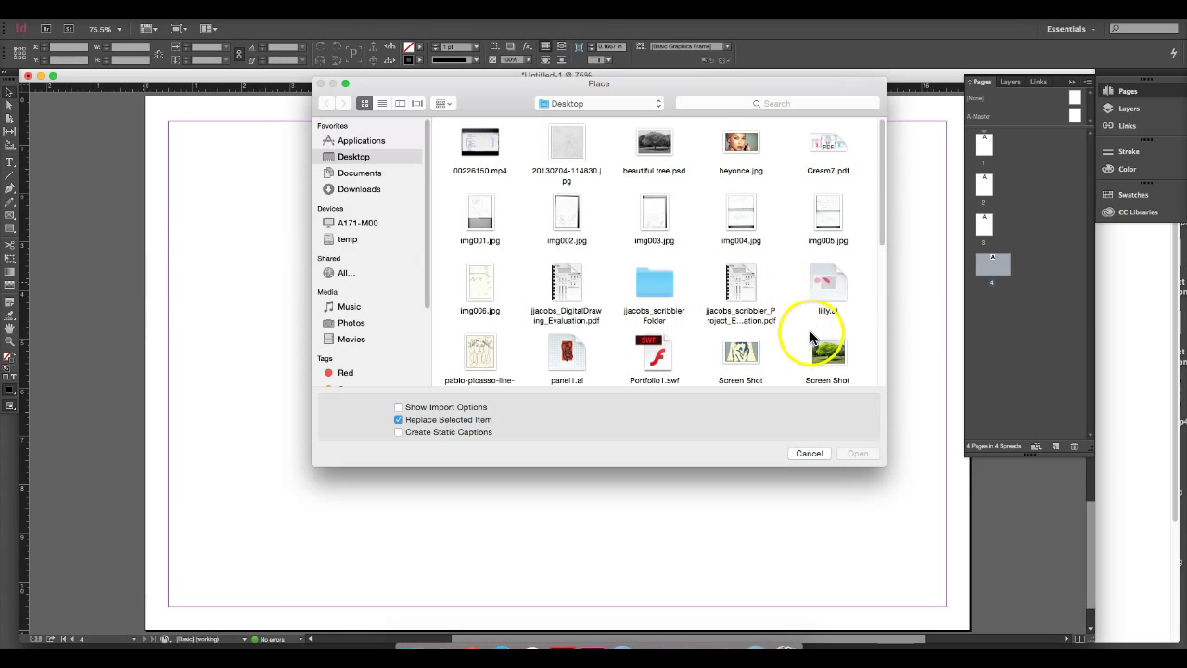
{"action": "double_click", "coordinate": [739, 353]}
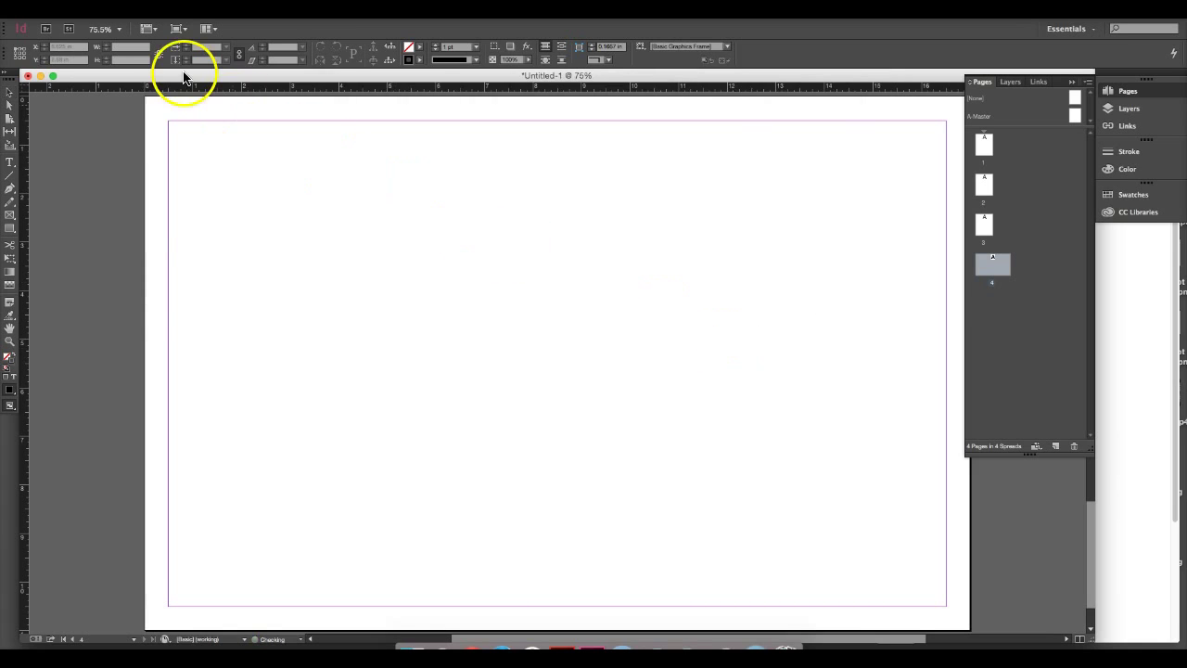
{"action": "left_click_drag", "start_coordinate": [150, 102], "coordinate": [969, 598]}
{"action": "left_click_drag", "start_coordinate": [971, 529], "coordinate": [1038, 564]}
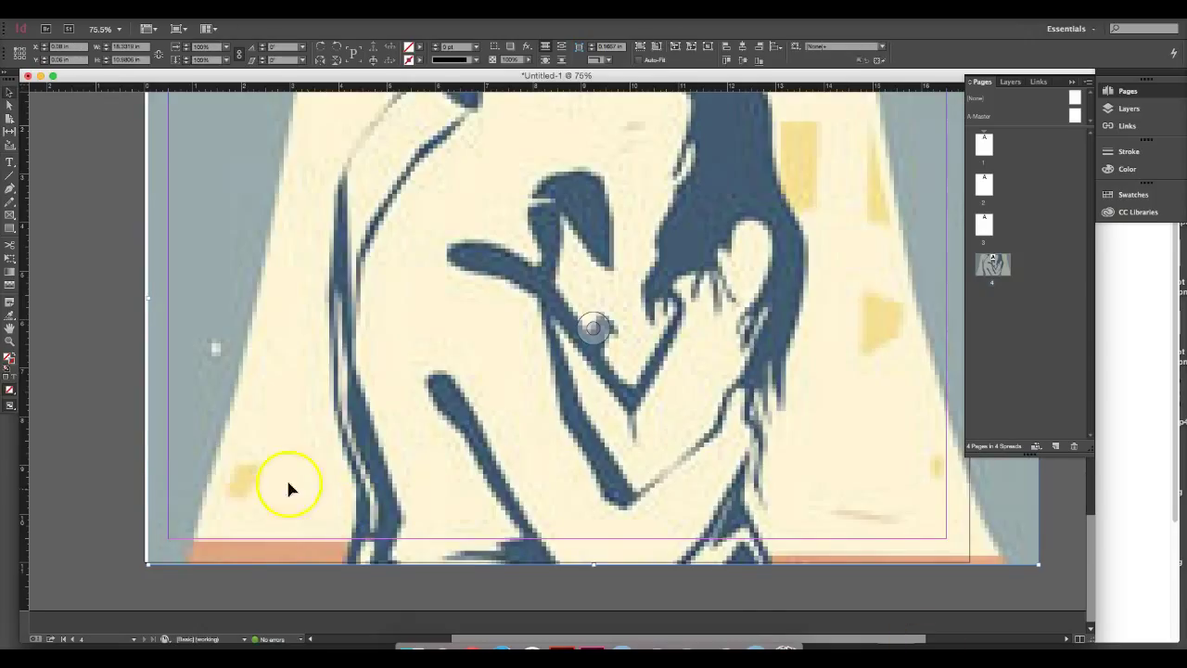
Shift the placed image slightly past the page's left and top edges and show the page in Preview mode.
{"action": "left_click_drag", "start_coordinate": [213, 393], "coordinate": [195, 393]}
{"action": "left_click", "coordinate": [78, 385]}
{"action": "left_click", "coordinate": [12, 333]}
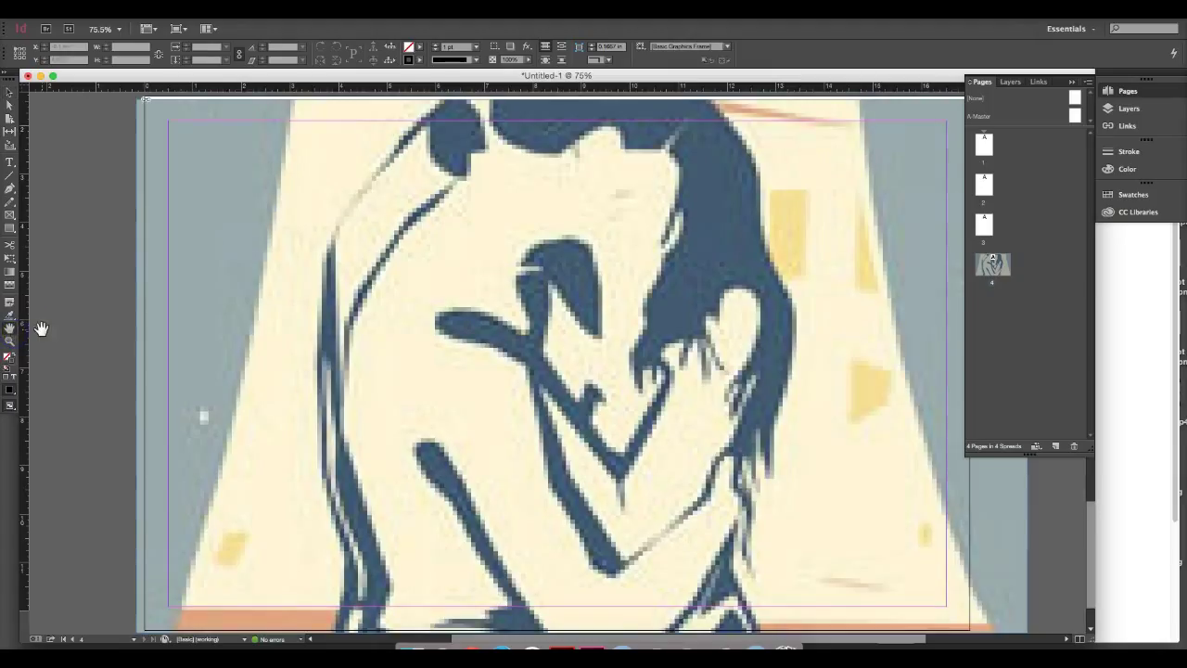
{"action": "left_click", "coordinate": [9, 93]}
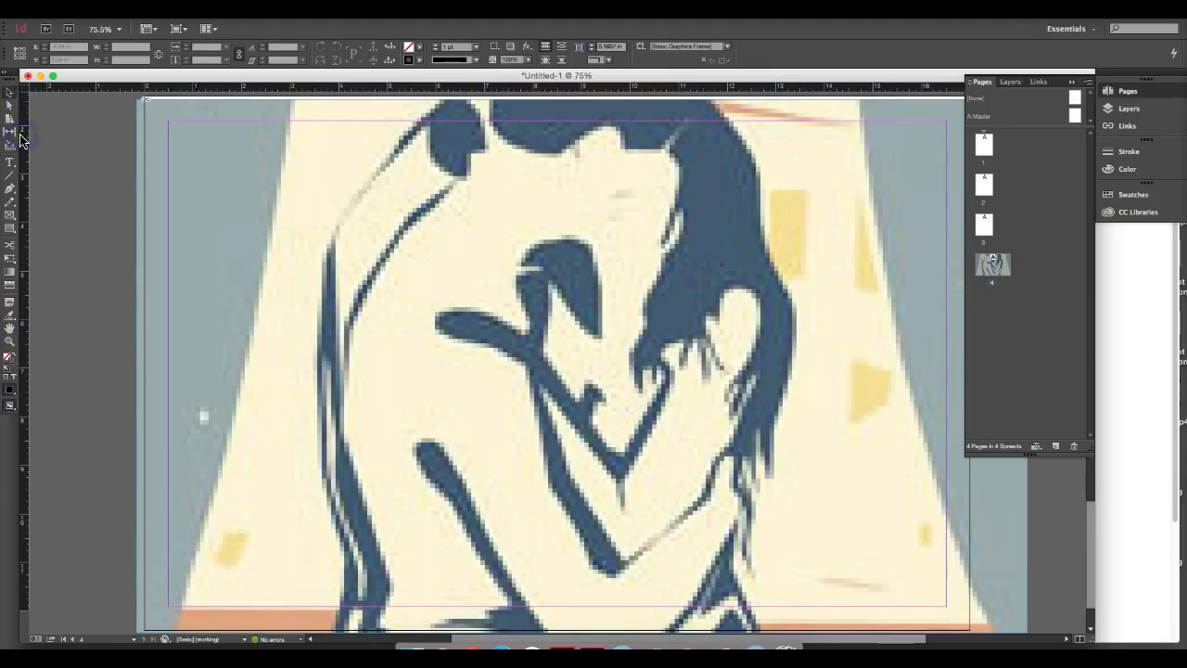
{"action": "left_click", "coordinate": [241, 207]}
{"action": "left_click_drag", "start_coordinate": [241, 206], "coordinate": [246, 204]}
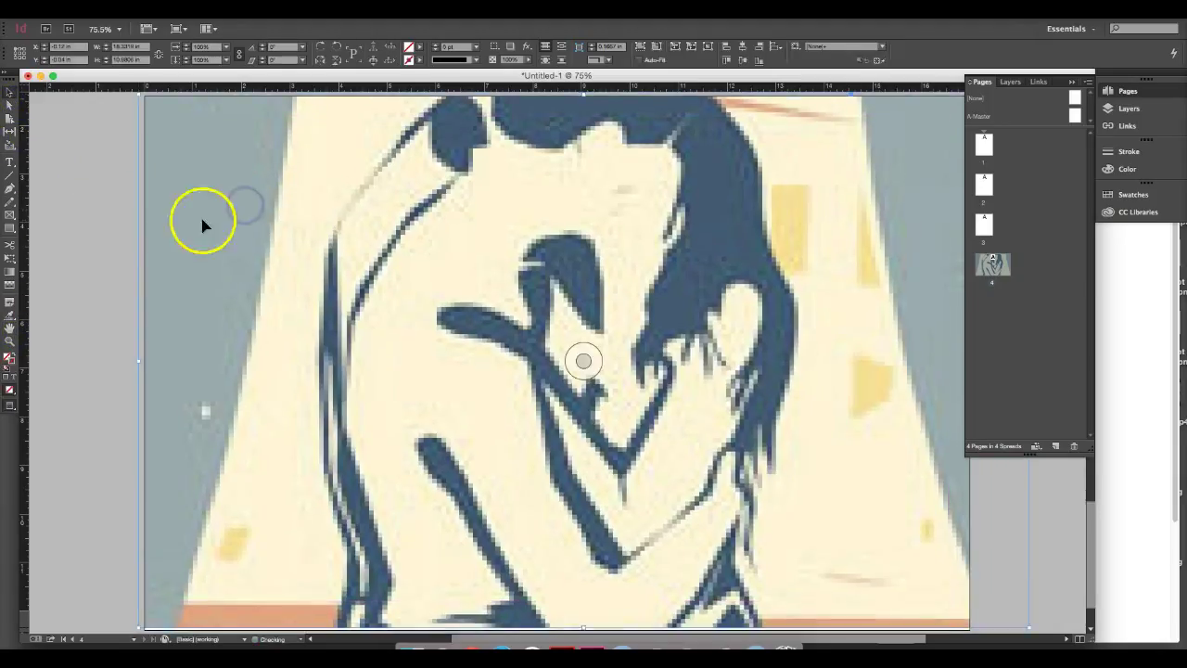
{"action": "left_click", "coordinate": [62, 293]}
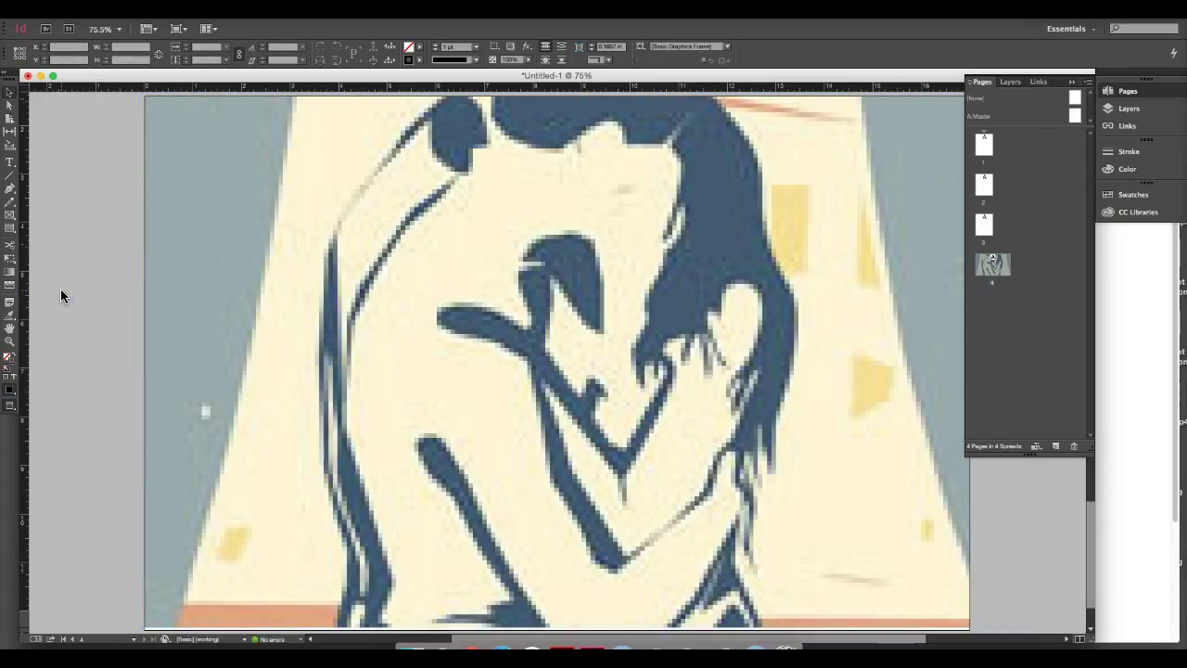
Crop the image frame to about 15.57 by 9.33 in and move it inside the page to about X 0.82 in, Y 0.94 in.
{"action": "left_click", "coordinate": [1073, 86]}
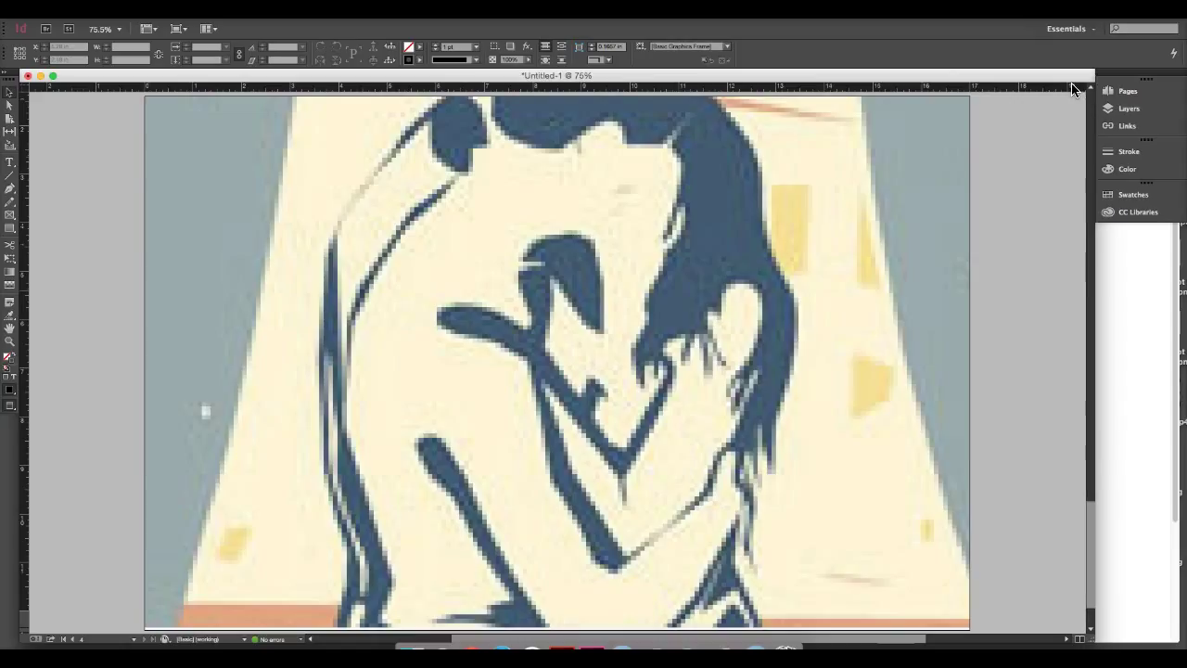
{"action": "left_click", "coordinate": [598, 295]}
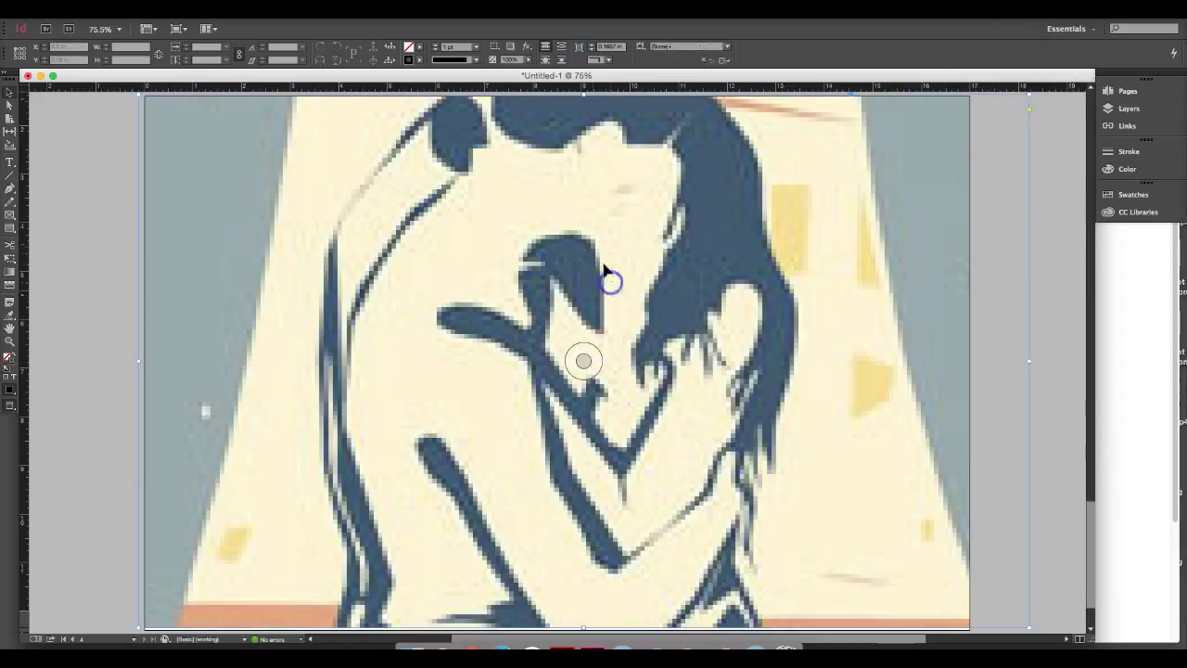
{"action": "left_click", "coordinate": [203, 70]}
{"action": "left_click", "coordinate": [144, 100]}
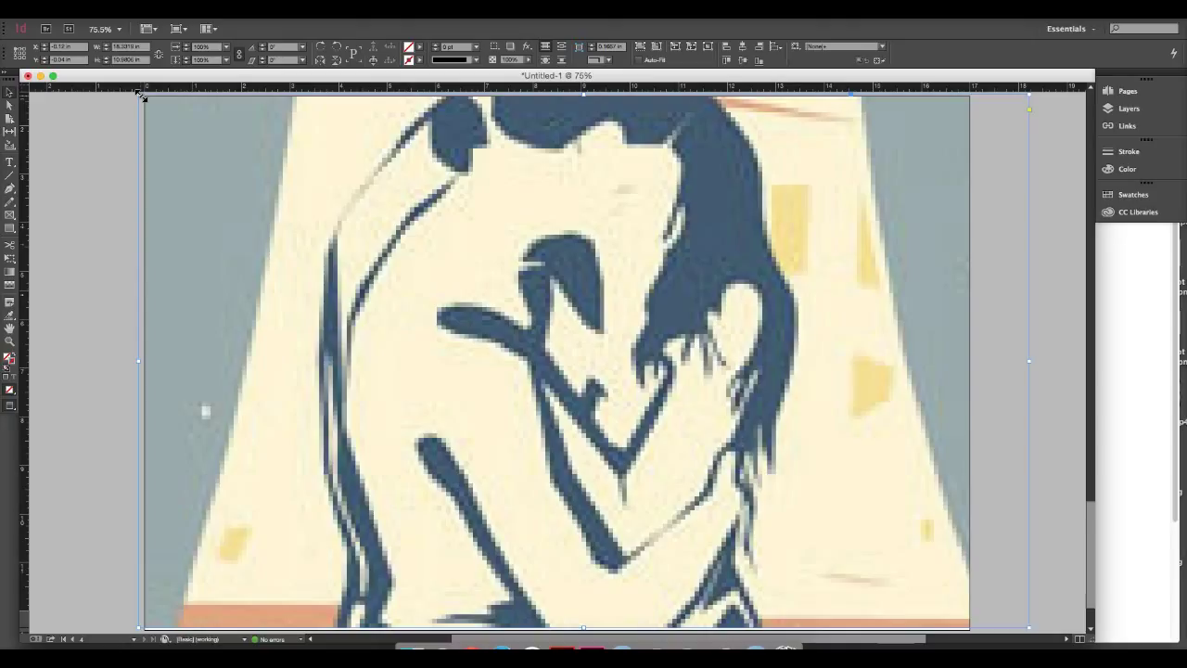
{"action": "left_click_drag", "start_coordinate": [141, 95], "coordinate": [272, 177]}
{"action": "left_click_drag", "start_coordinate": [432, 284], "coordinate": [347, 262]}
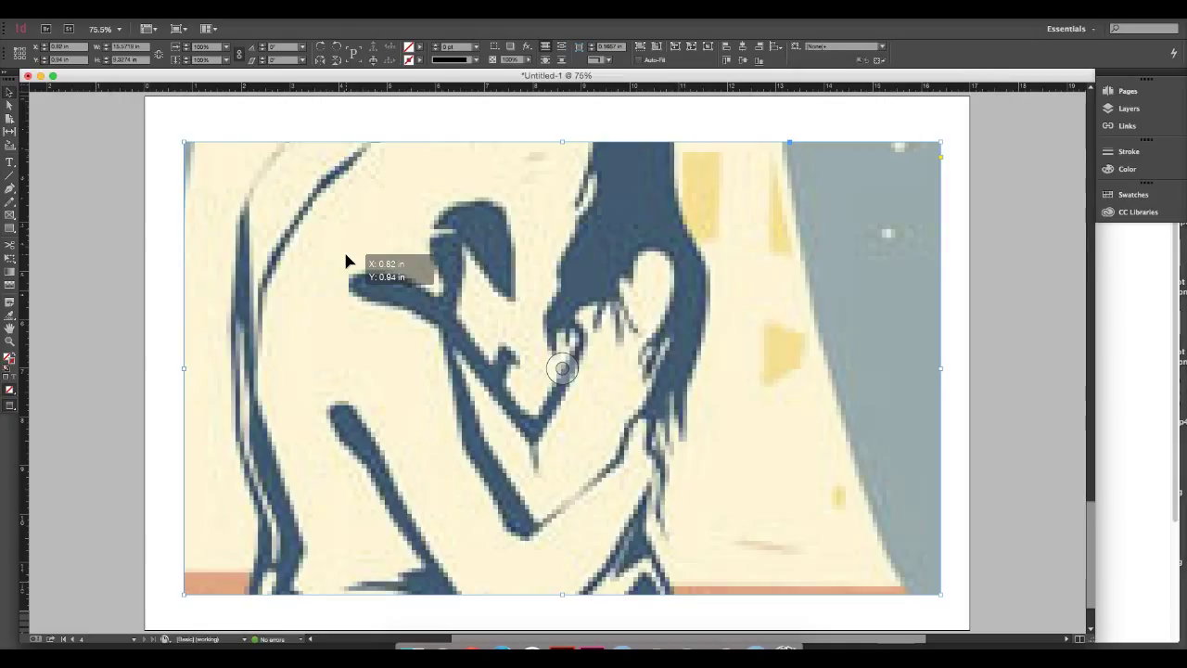
{"action": "left_click", "coordinate": [235, 135]}
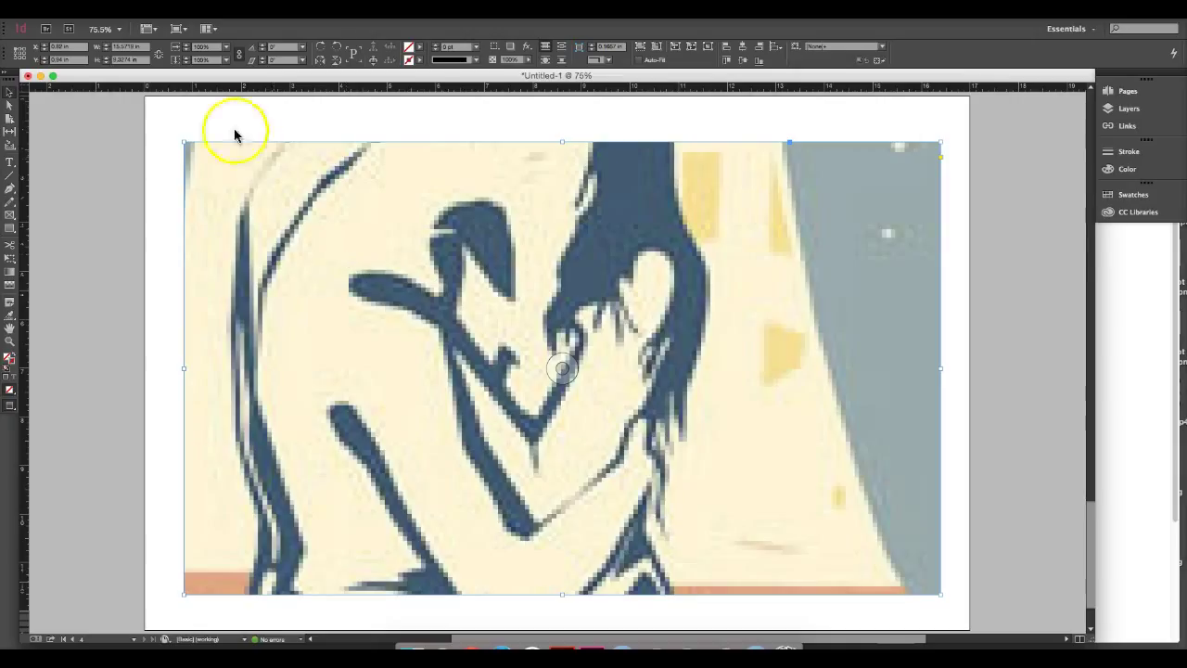
Set a 0.128 in bleed on all four sides in the document setup.
{"action": "left_click", "coordinate": [123, 20]}
{"action": "mouse_move", "coordinate": [144, 214]}
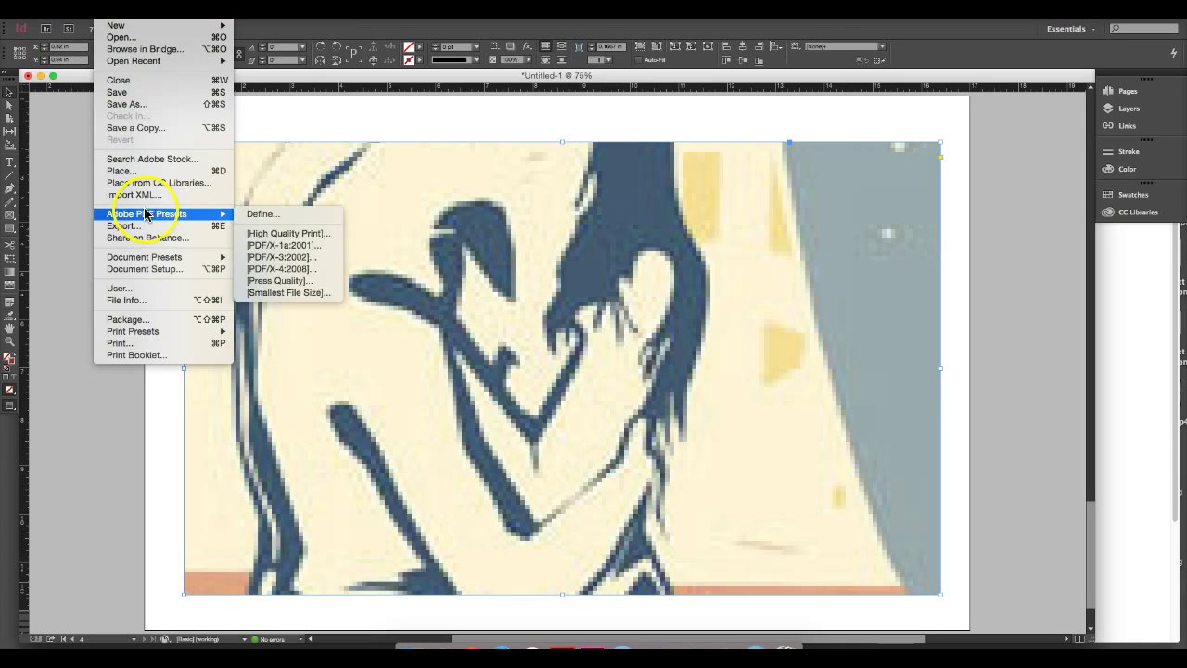
{"action": "left_click", "coordinate": [132, 270]}
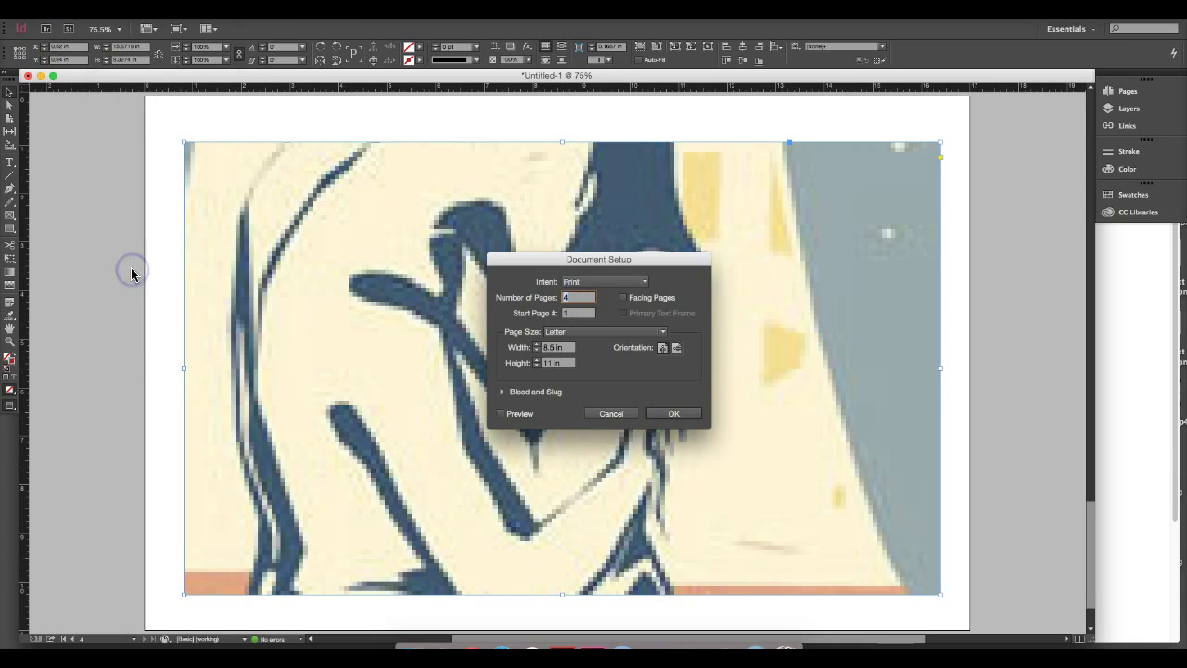
{"action": "left_click", "coordinate": [502, 397]}
{"action": "left_click", "coordinate": [533, 422]}
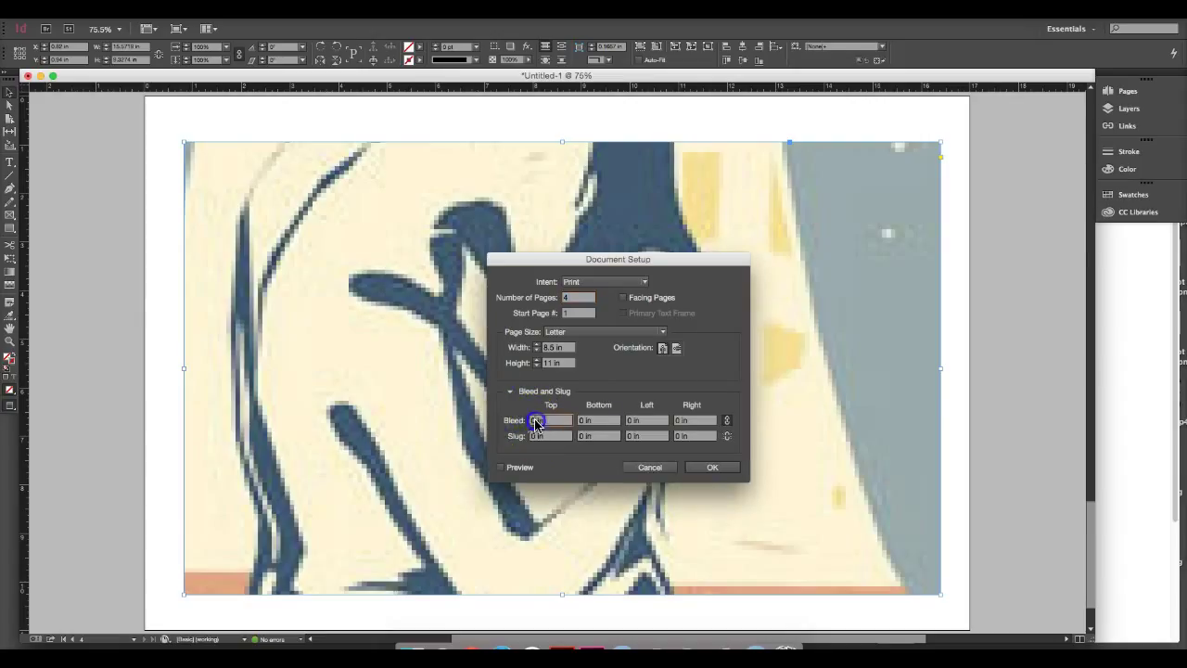
{"action": "type", "text": ".125"}
{"action": "left_click", "coordinate": [598, 433]}
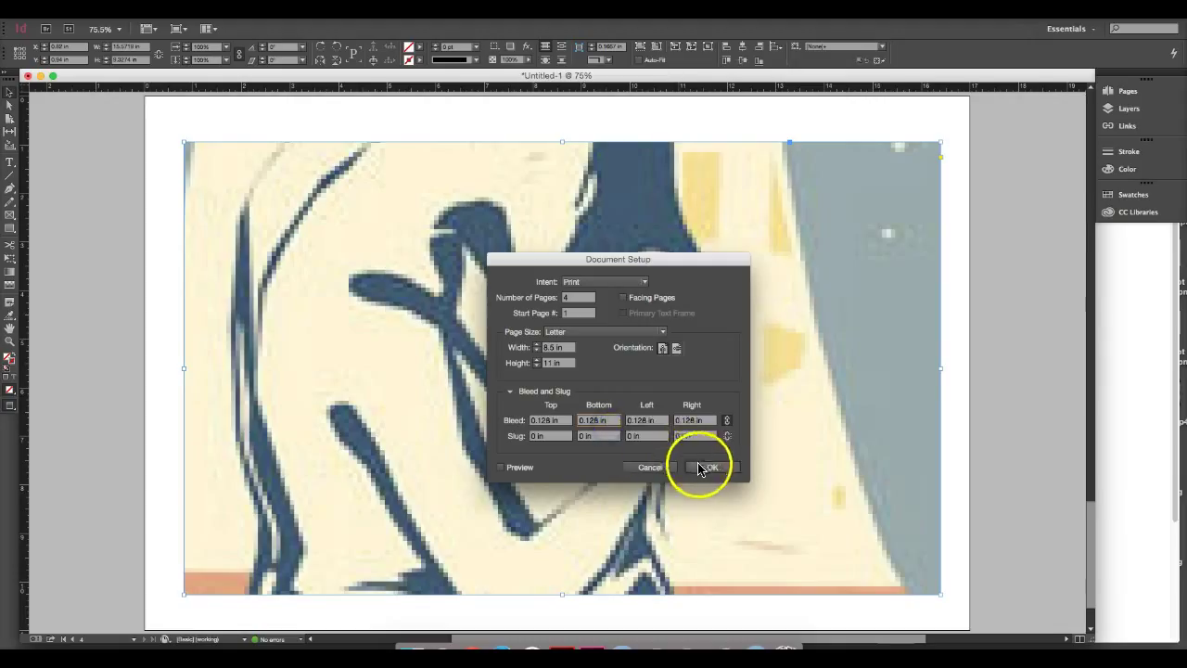
{"action": "left_click", "coordinate": [699, 467]}
Return to the normal view and snap the image frame to the upper-left corner of the bleed guides.
{"action": "left_click", "coordinate": [133, 346]}
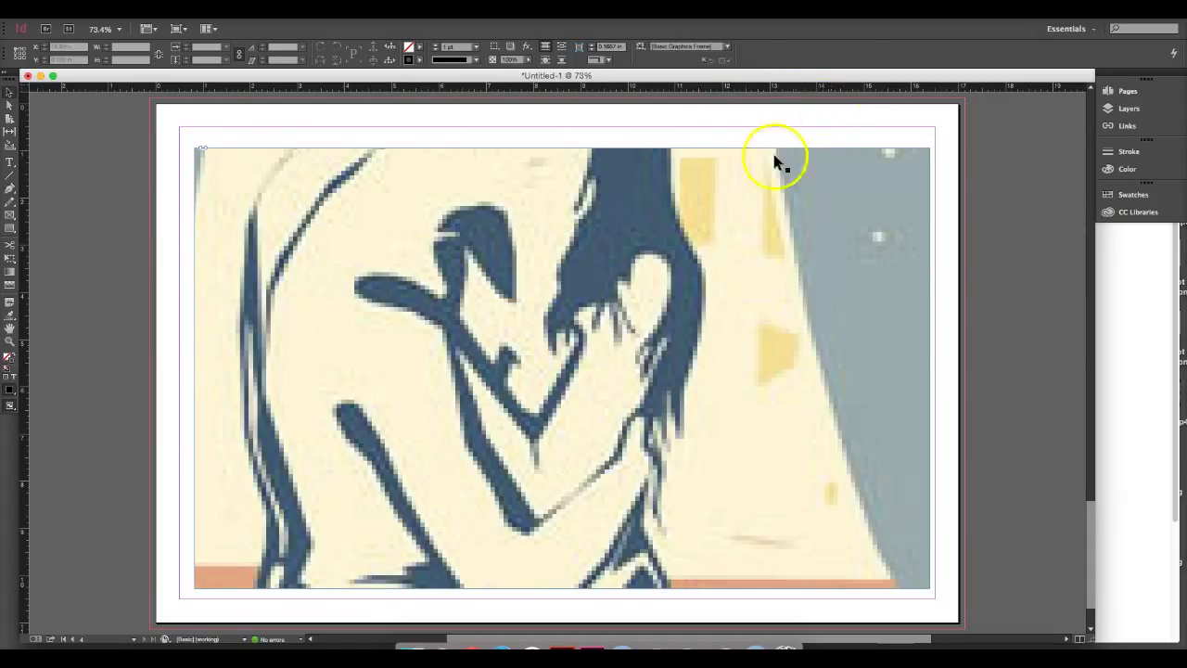
{"action": "left_click_drag", "start_coordinate": [200, 194], "coordinate": [157, 141]}
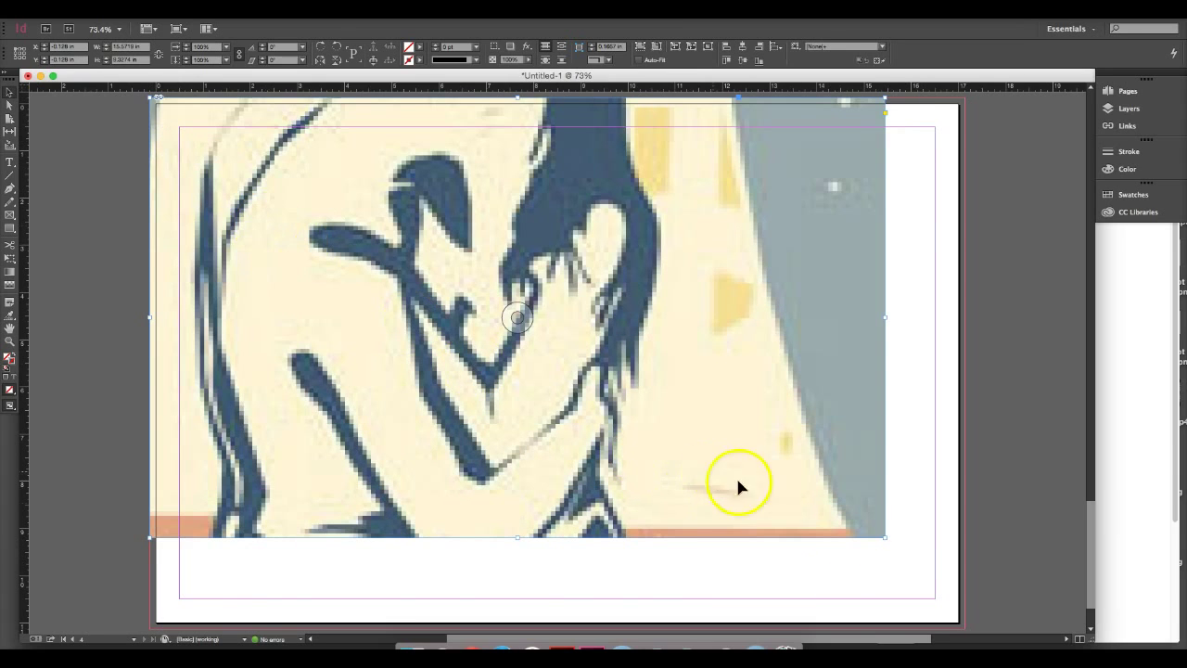
{"action": "left_click_drag", "start_coordinate": [885, 536], "coordinate": [955, 583]}
{"action": "key", "text": "Escape"}
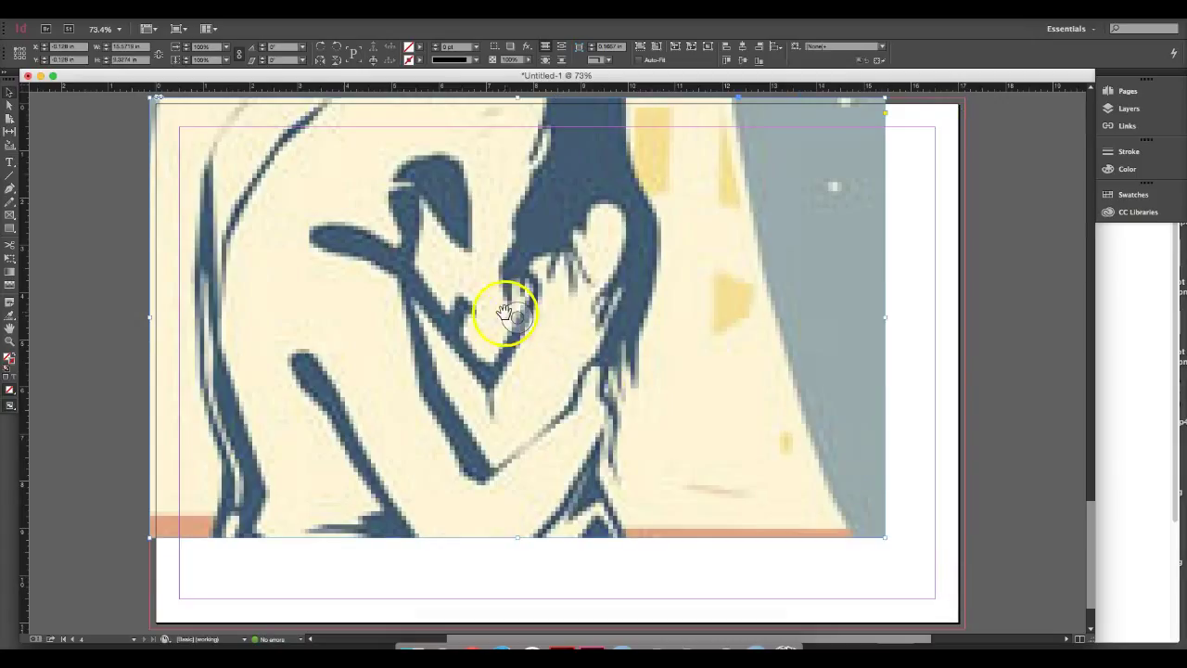
Reposition the picture inside its frame and extend the frame to the lower-right bleed corner, 17.256 by 11.256 in.
{"action": "left_click", "coordinate": [518, 318]}
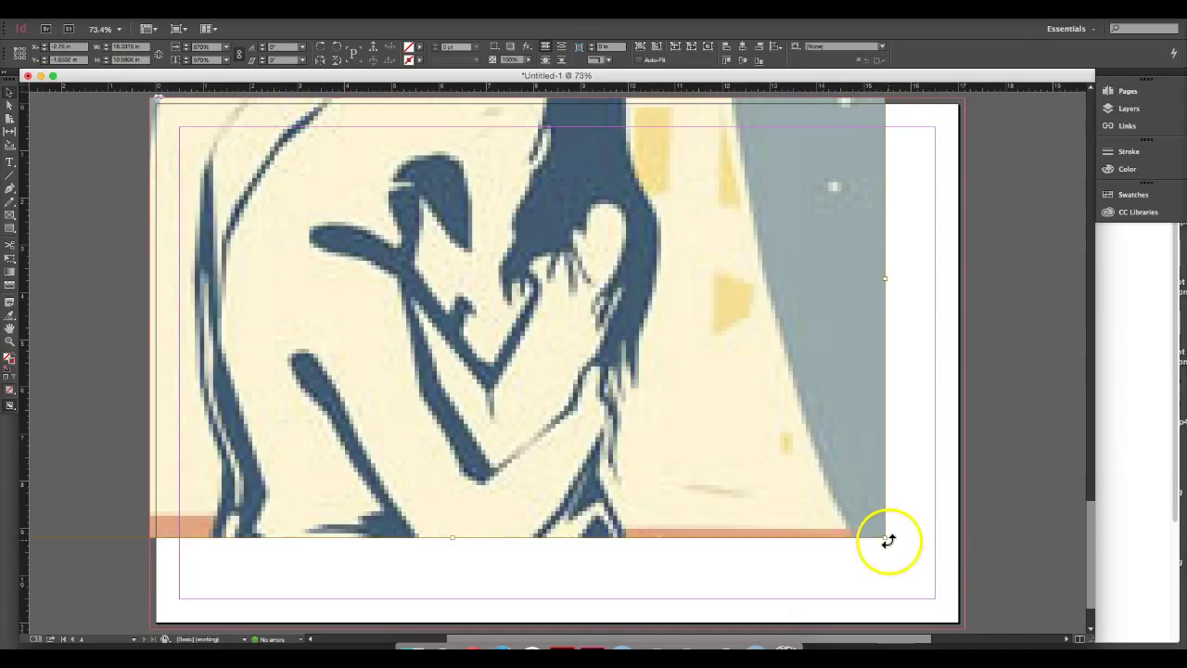
{"action": "left_click_drag", "start_coordinate": [887, 538], "coordinate": [1007, 628]}
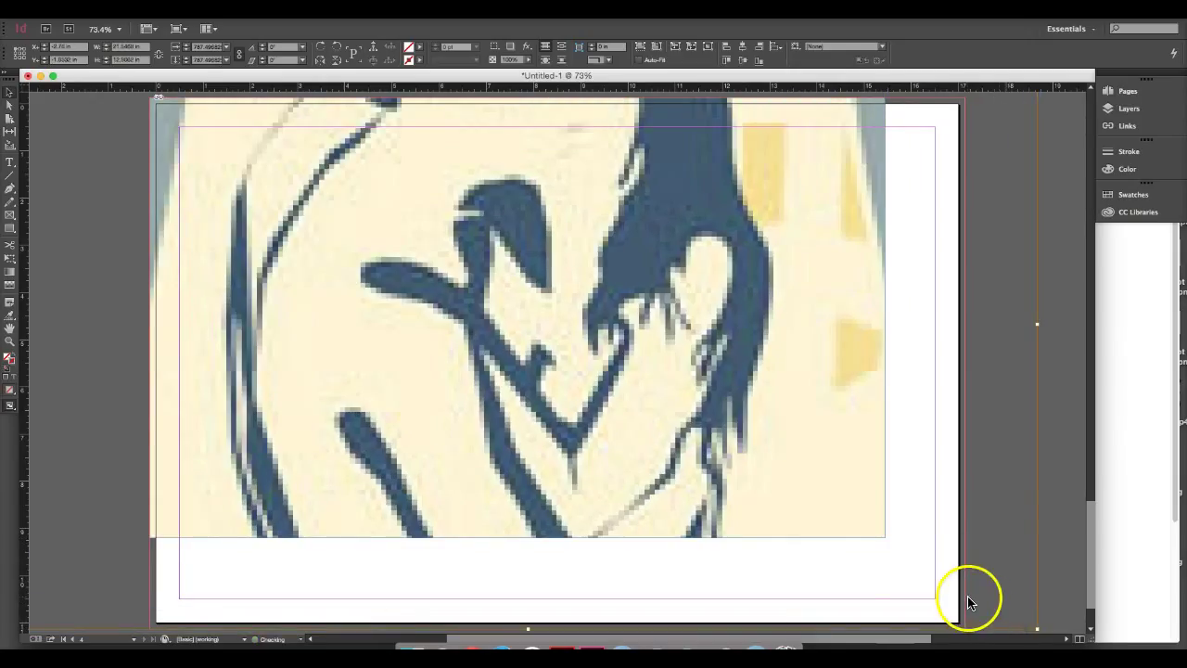
{"action": "left_click_drag", "start_coordinate": [431, 309], "coordinate": [592, 372]}
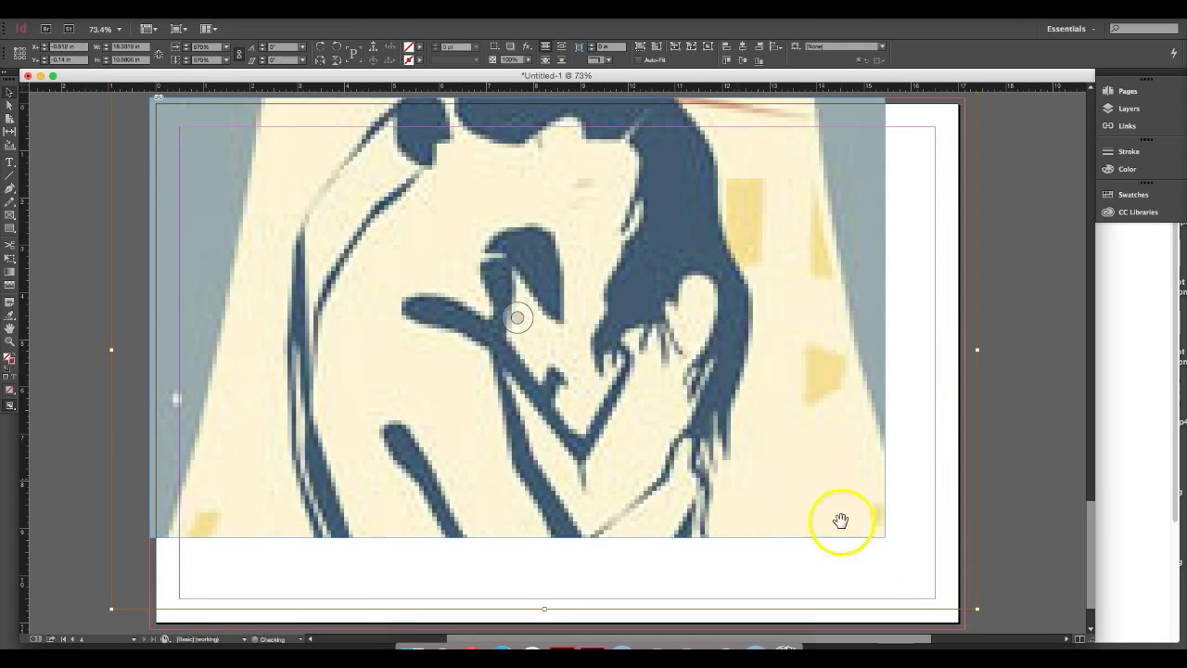
{"action": "left_click", "coordinate": [1014, 496]}
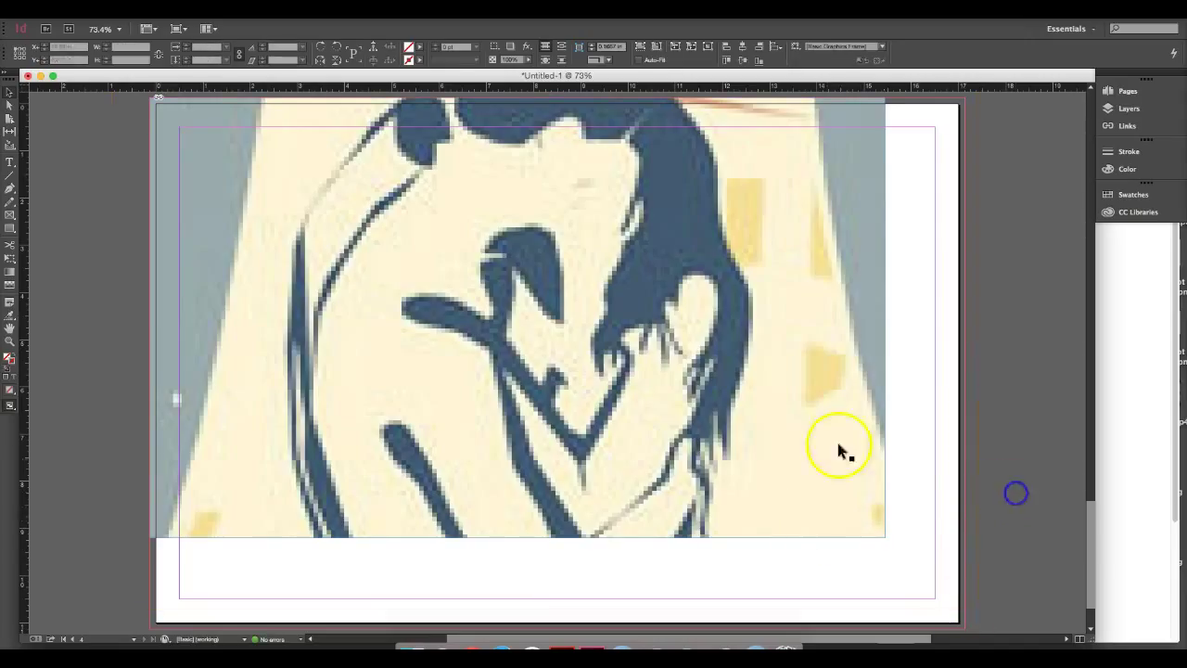
{"action": "left_click_drag", "start_coordinate": [887, 538], "coordinate": [961, 629]}
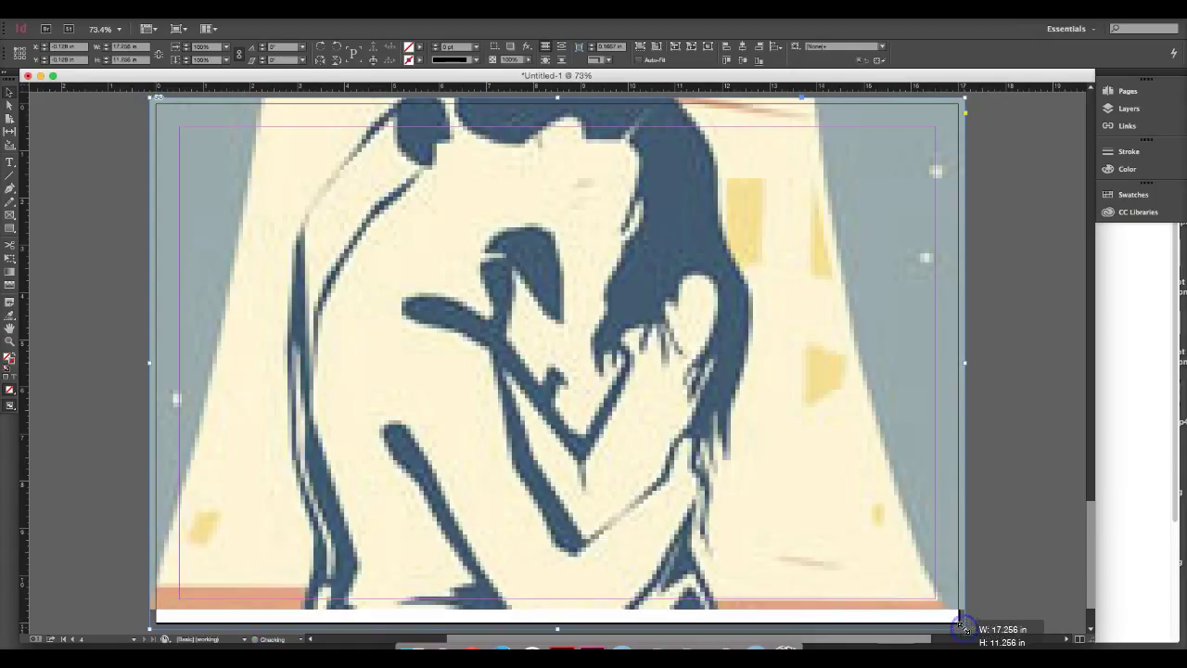
Enlarge the picture inside its frame to about 19.17 by 11.48 in, filling the bleed area, and check the page in preview mode.
{"action": "left_click", "coordinate": [560, 362]}
{"action": "left_click_drag", "start_coordinate": [976, 609], "coordinate": [988, 631]}
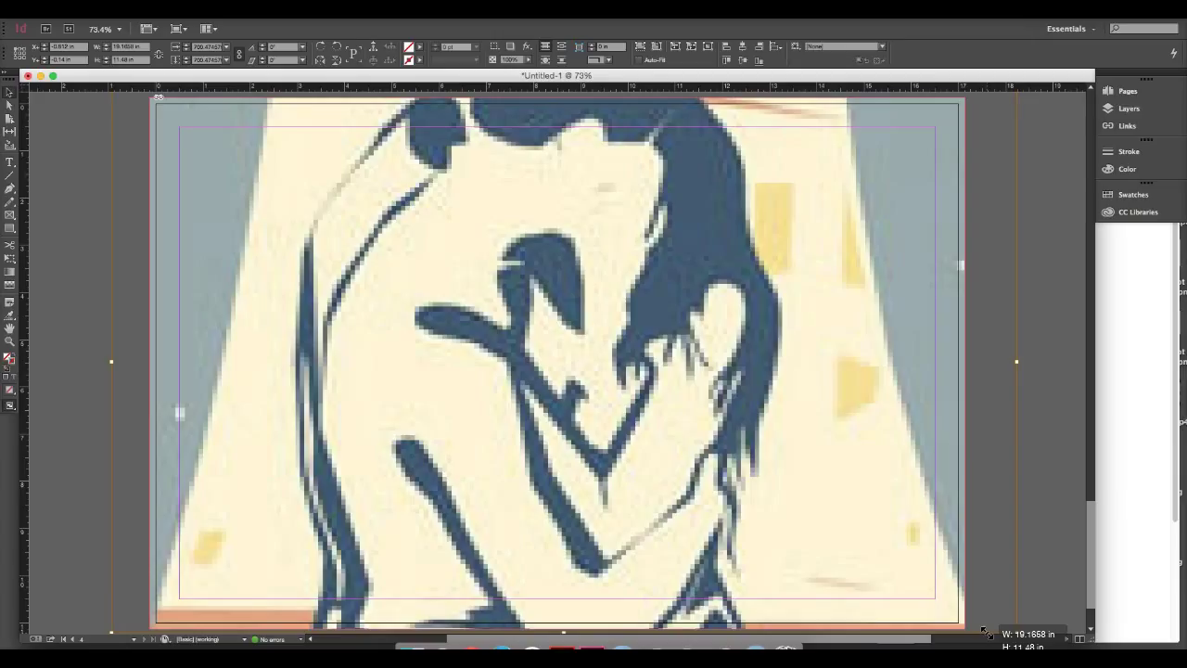
{"action": "left_click", "coordinate": [78, 179]}
{"action": "key", "text": "w"}
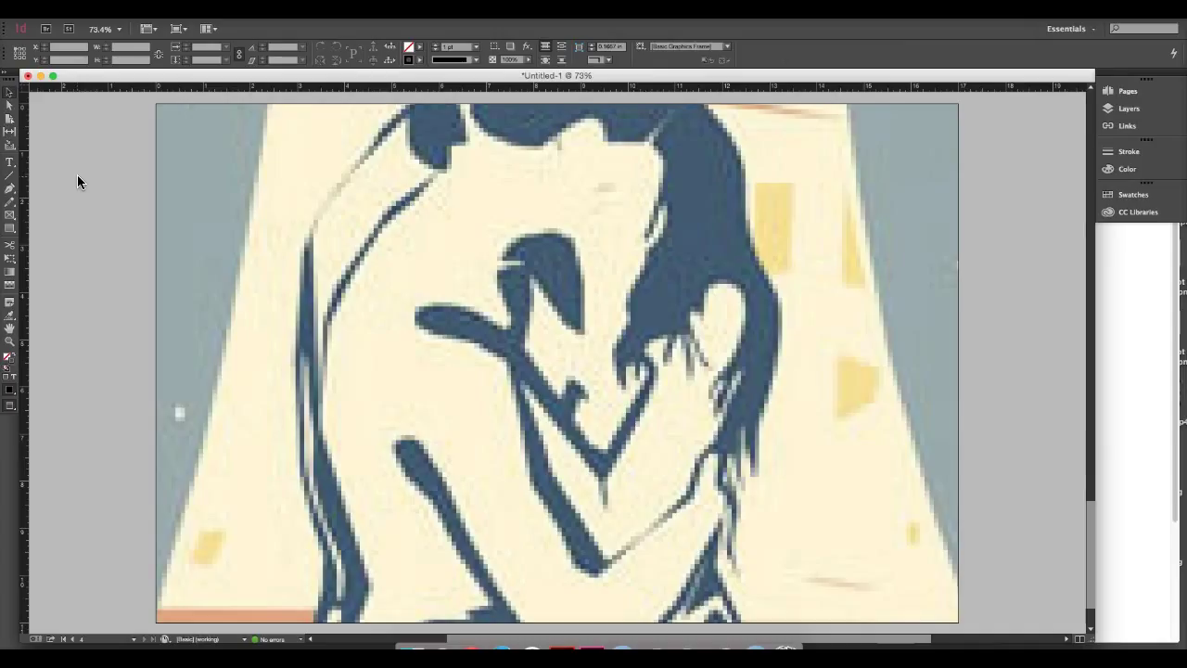
{"action": "key", "text": "w"}
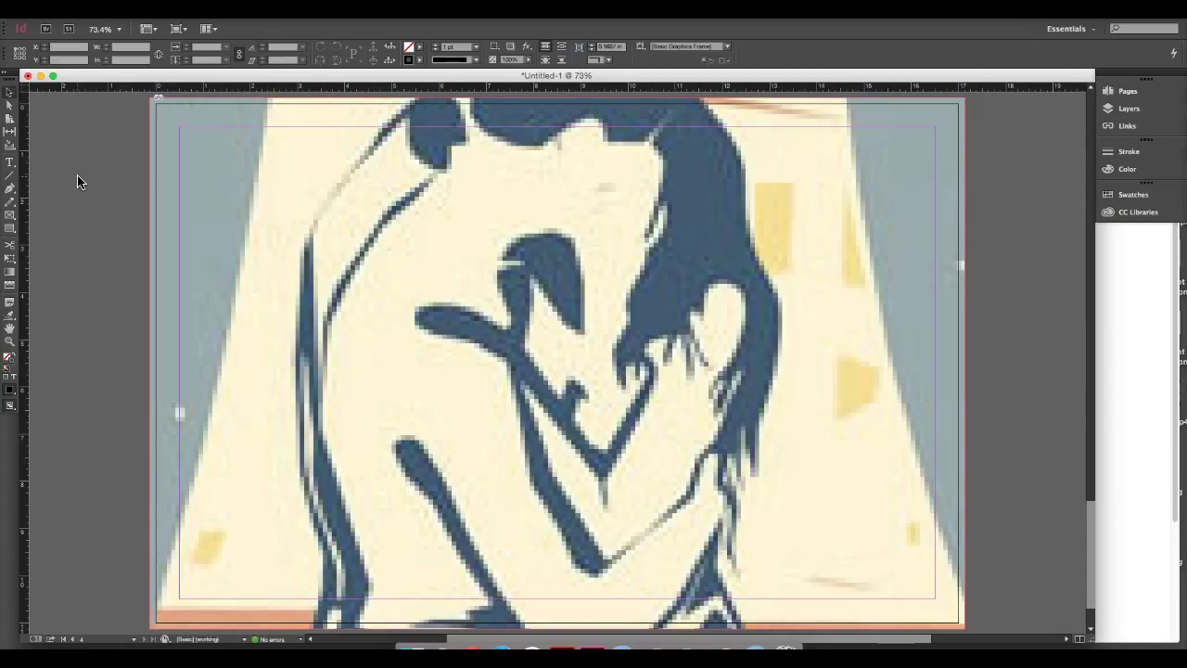
Start a PDF export with the High Quality Print preset and save it as Bleed.pdf in the SkateboarderExercise folder.
{"action": "left_click", "coordinate": [113, 10]}
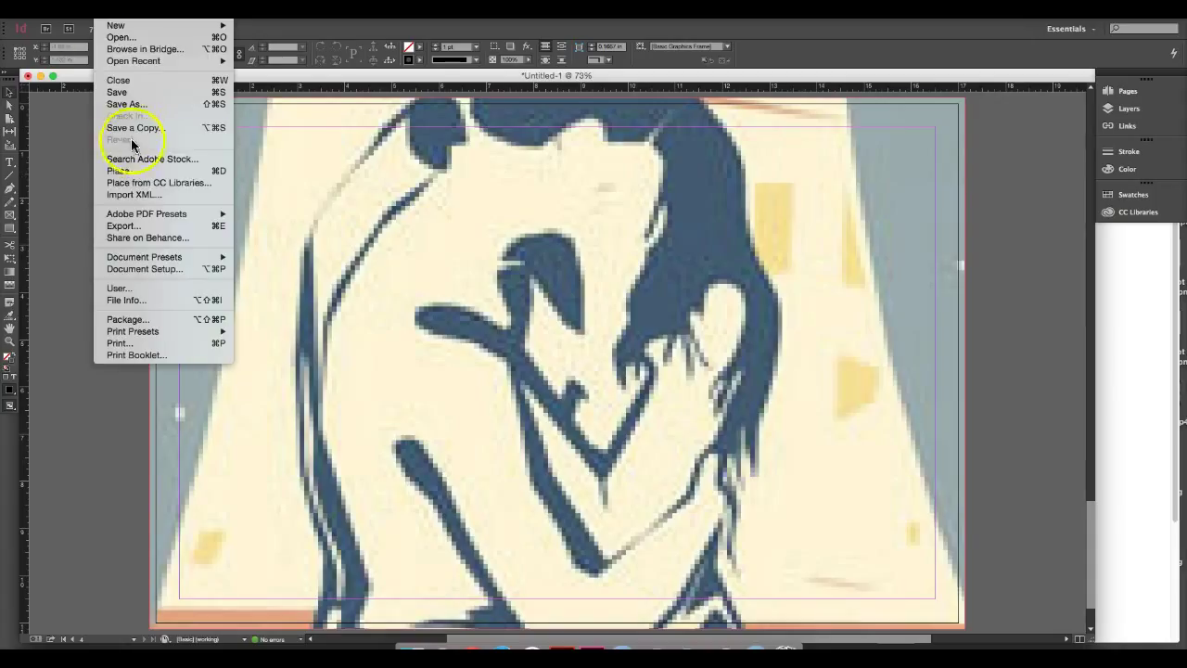
{"action": "mouse_move", "coordinate": [184, 219]}
{"action": "left_click", "coordinate": [260, 233]}
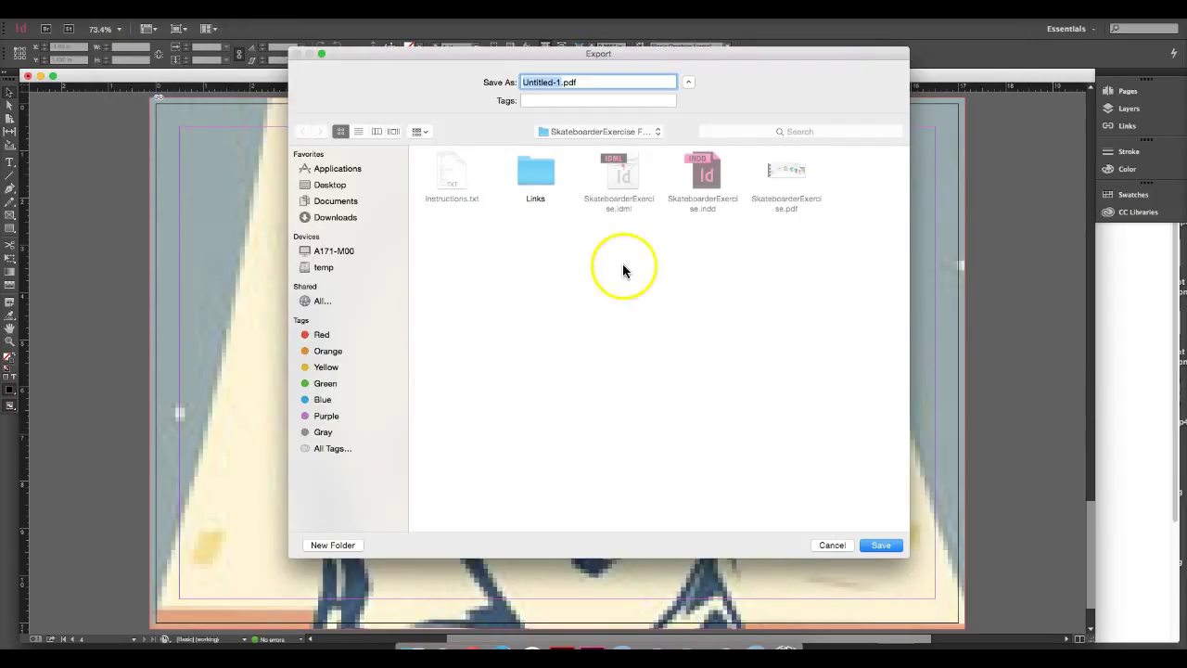
{"action": "type", "text": "Bleed"}
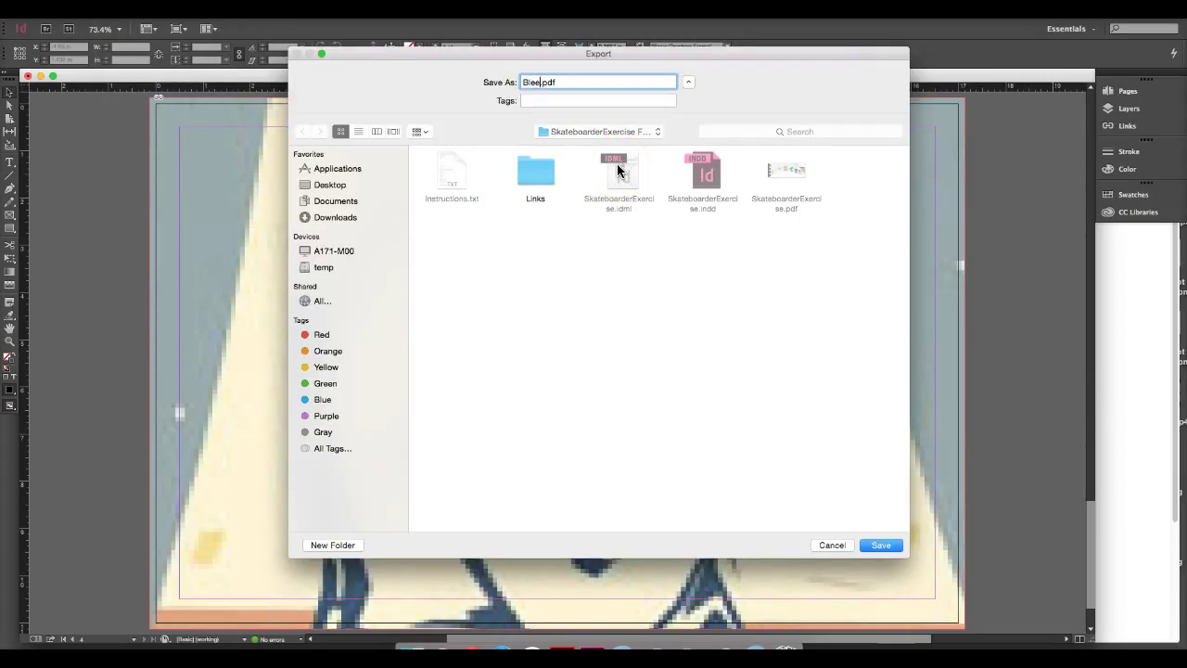
{"action": "left_click", "coordinate": [874, 544]}
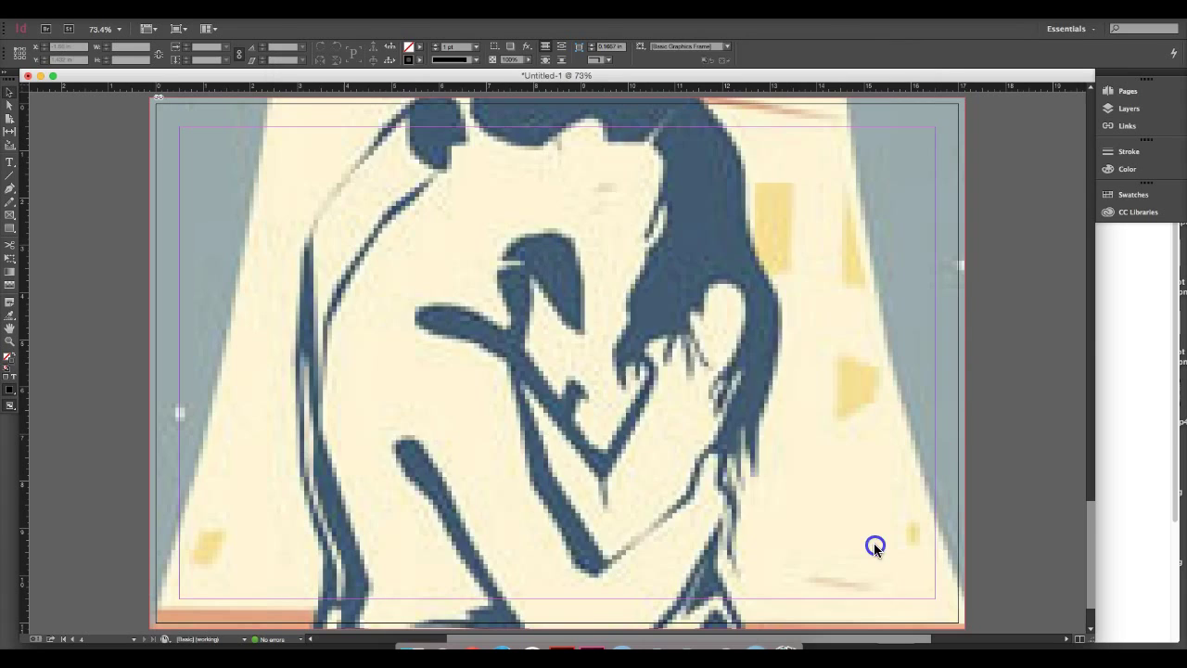
Include crop marks, bleed marks and the document bleed settings in the PDF, and run the export.
{"action": "left_click", "coordinate": [430, 227]}
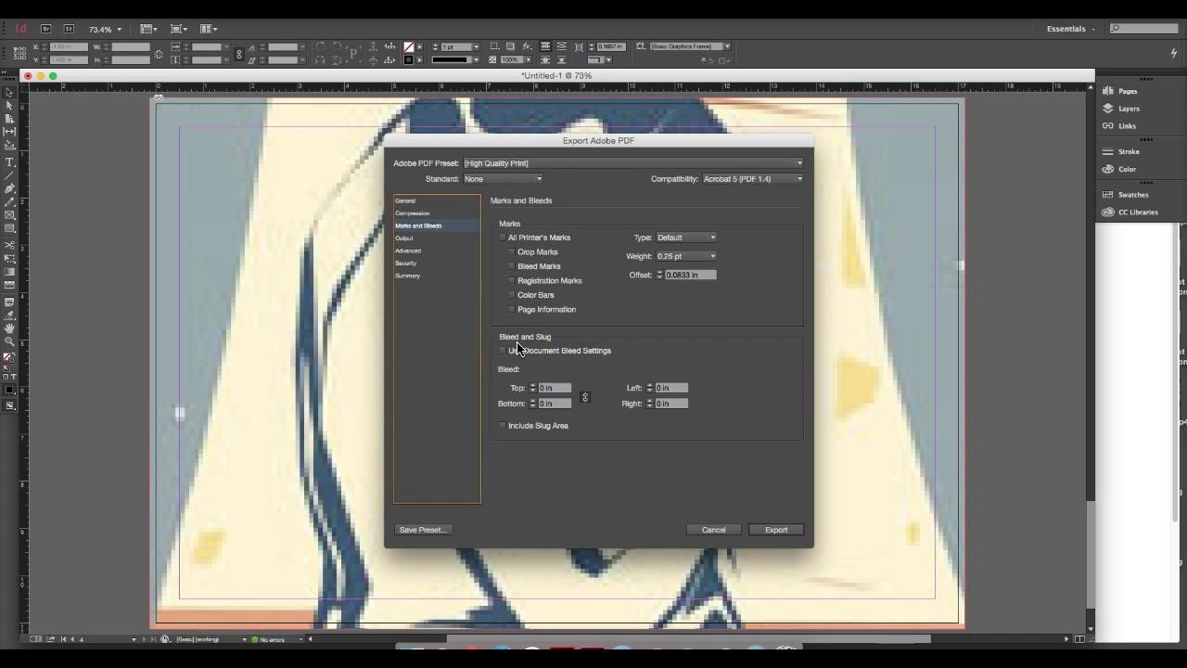
{"action": "left_click", "coordinate": [512, 251]}
{"action": "left_click", "coordinate": [512, 266]}
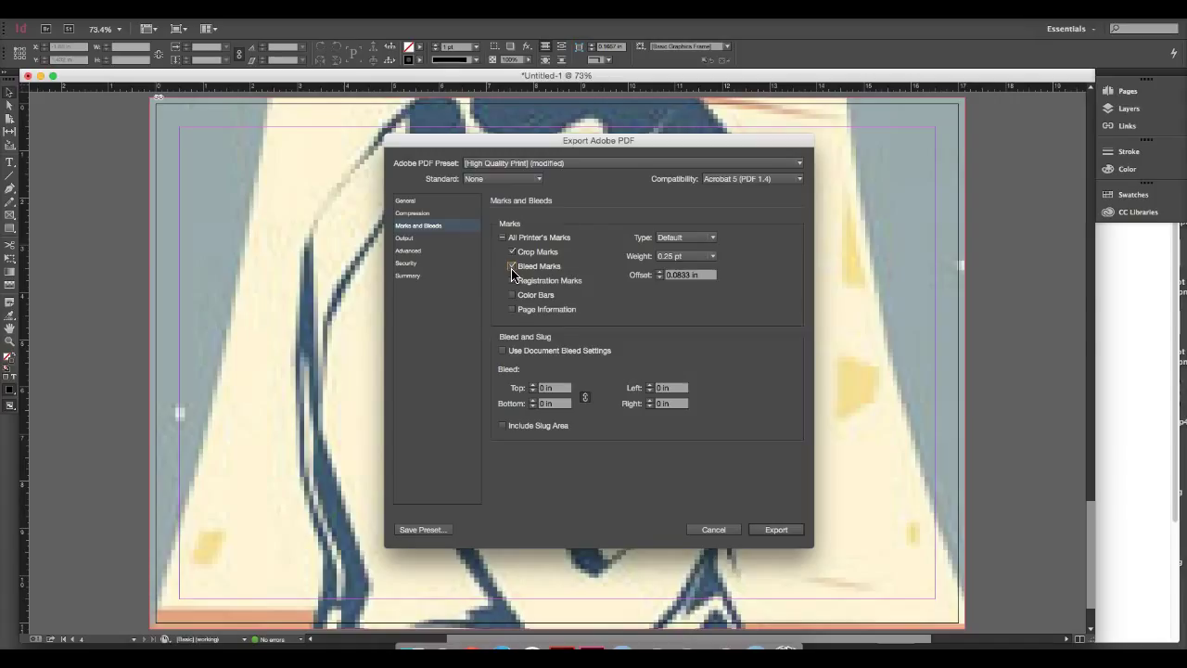
{"action": "left_click", "coordinate": [503, 352]}
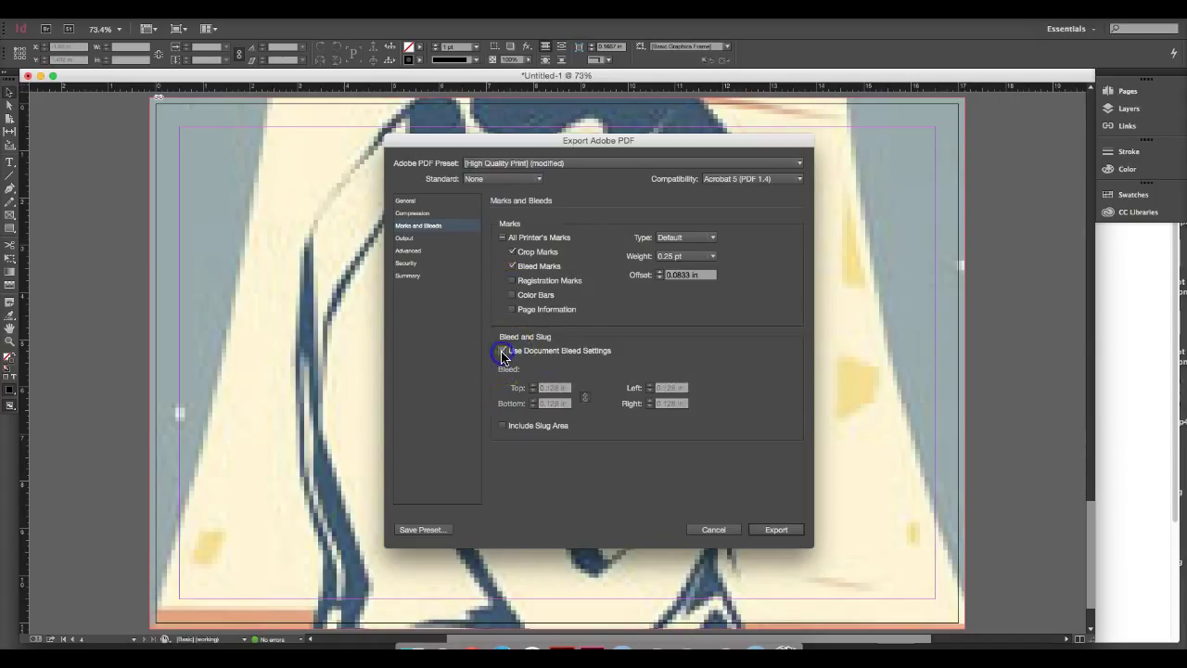
{"action": "left_click", "coordinate": [776, 529]}
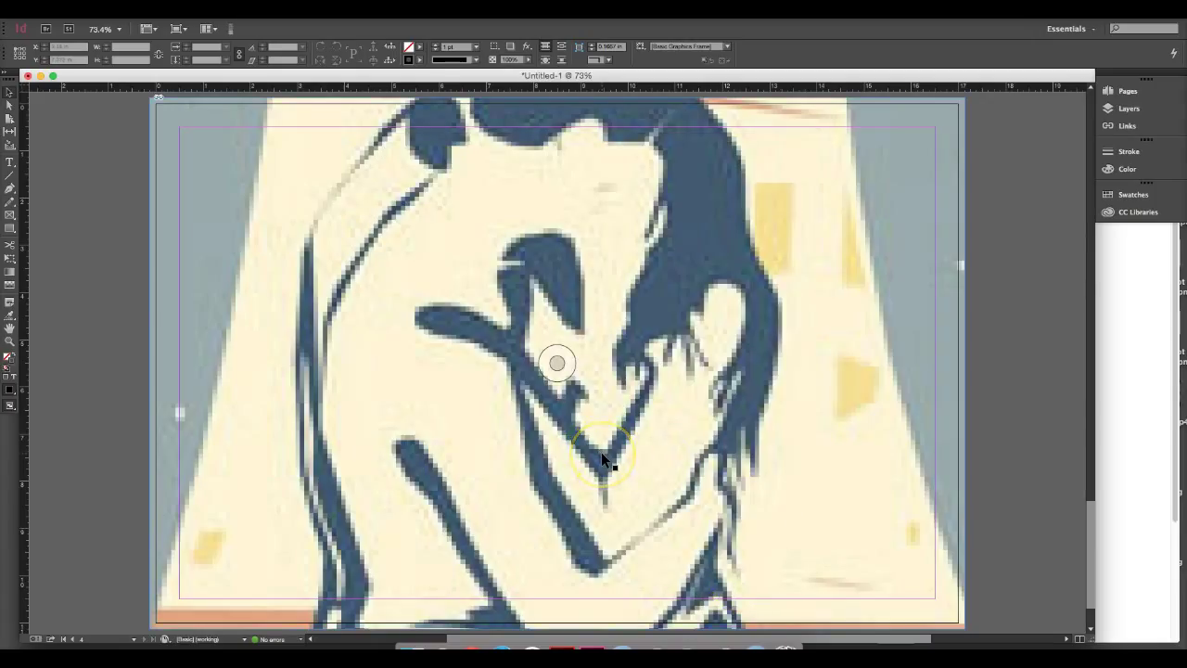
Switch to Finder and look for the exported Bleed.pdf in the Documents and Desktop folders.
{"action": "left_click", "coordinate": [412, 647]}
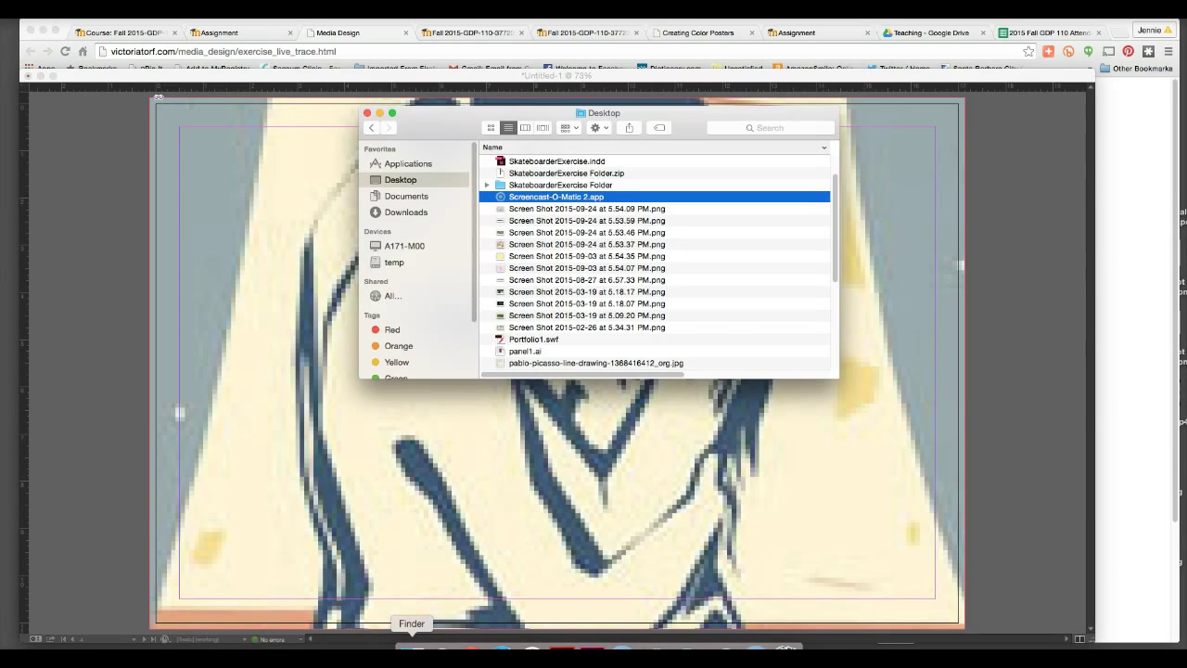
{"action": "left_click", "coordinate": [416, 197]}
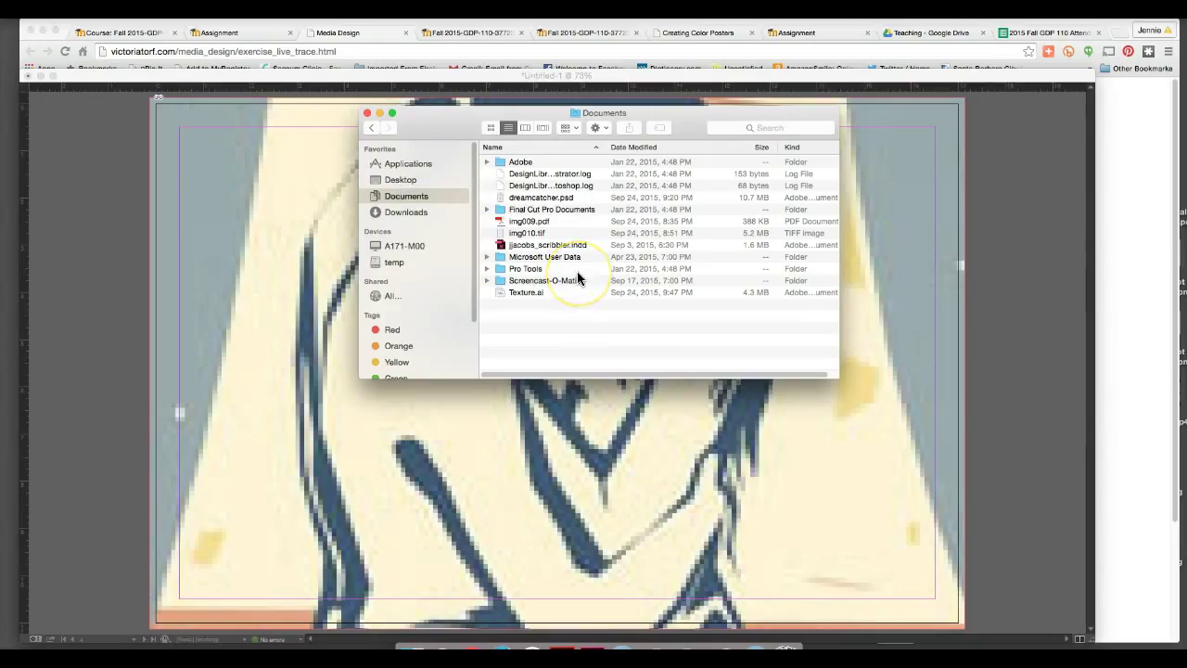
{"action": "left_click", "coordinate": [400, 179]}
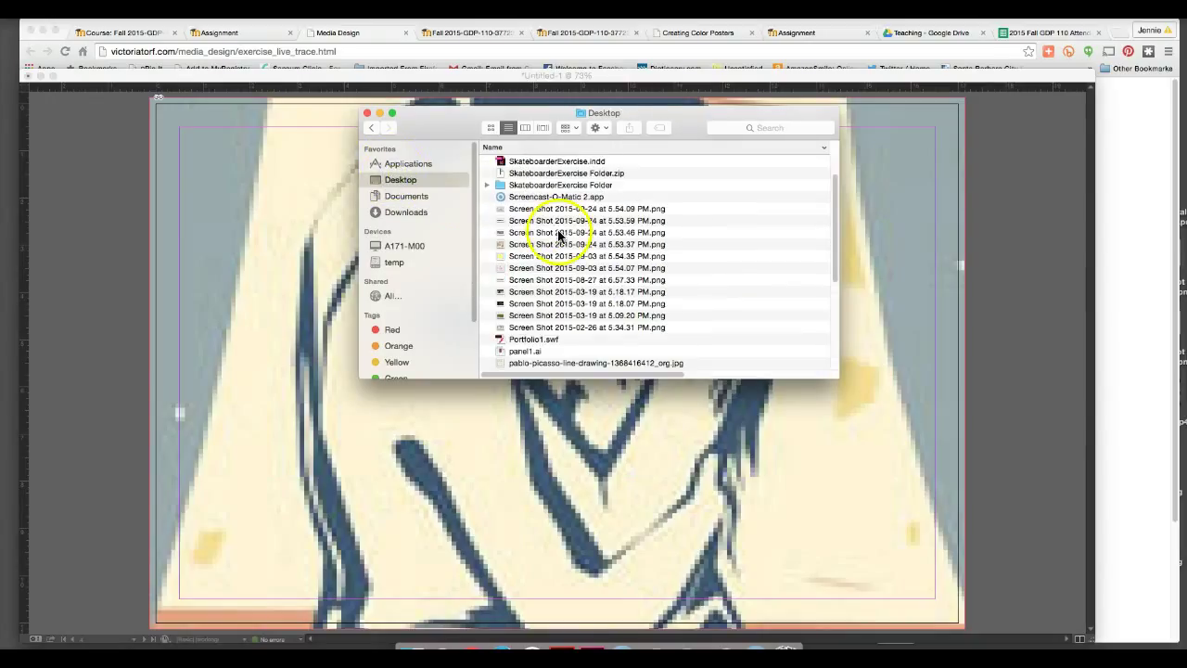
{"action": "left_click", "coordinate": [603, 267]}
{"action": "key", "text": "b"}
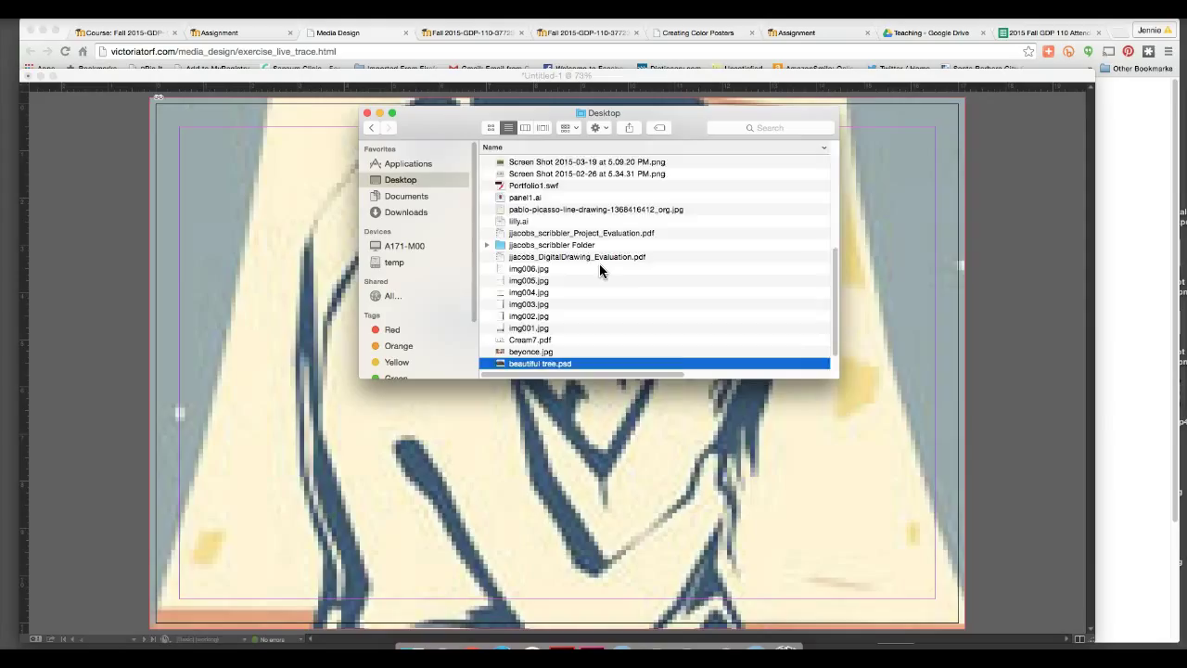
{"action": "scroll", "coordinate": [600, 270], "scroll_direction": "down", "scroll_amount": 3}
{"action": "key", "text": "Return"}
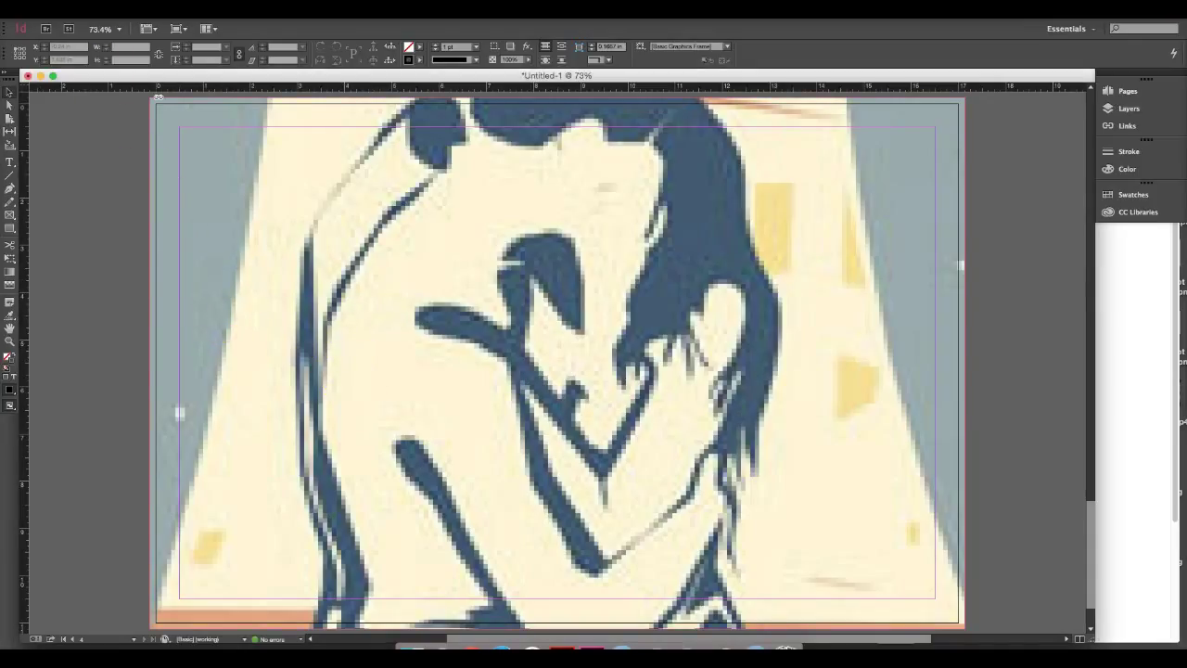
Start another High Quality Print PDF export in InDesign, saving Bleed.pdf to the Desktop.
{"action": "left_click", "coordinate": [110, 11]}
{"action": "mouse_move", "coordinate": [197, 214]}
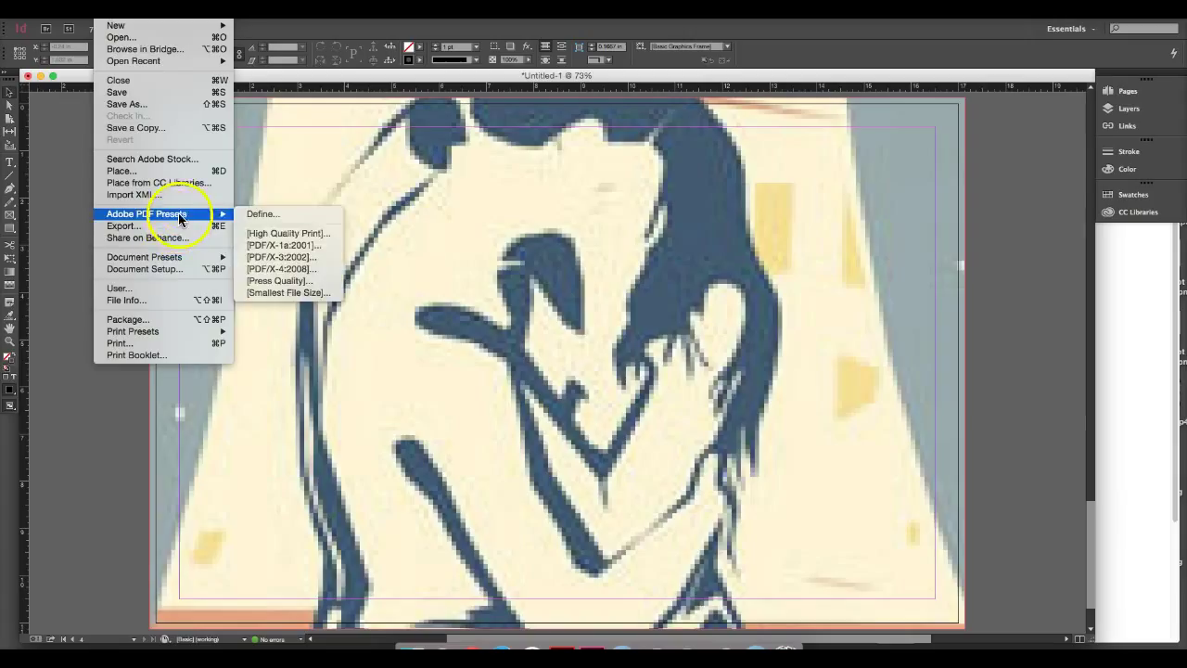
{"action": "left_click", "coordinate": [265, 236]}
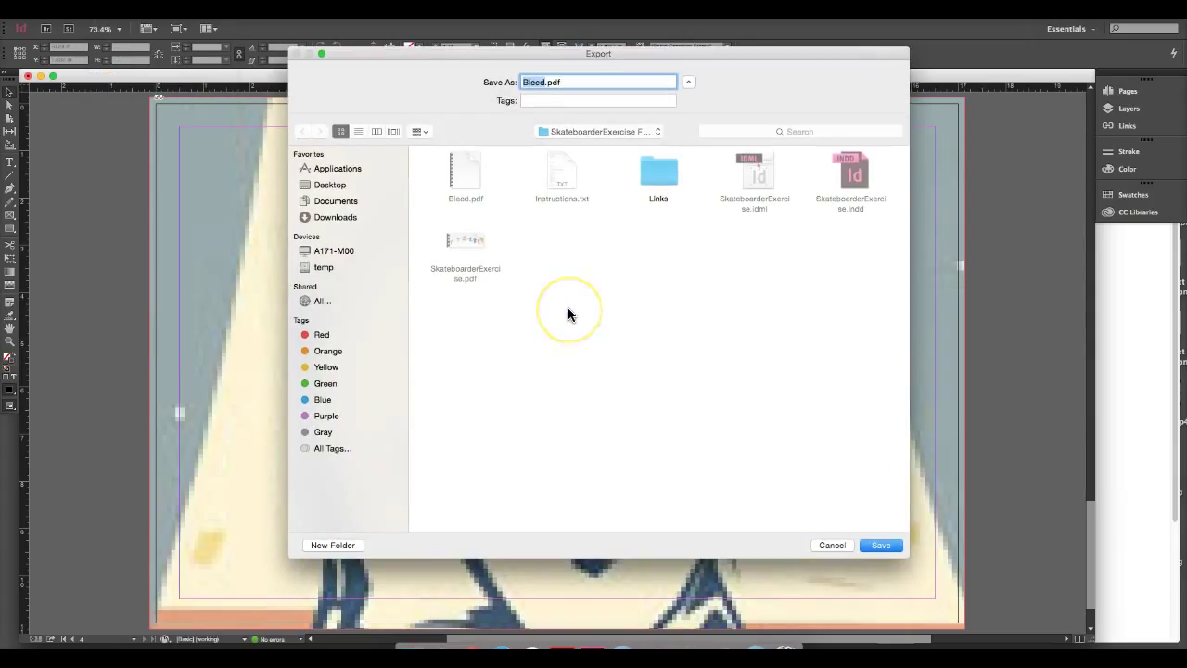
{"action": "left_click", "coordinate": [333, 185]}
{"action": "left_click", "coordinate": [869, 538]}
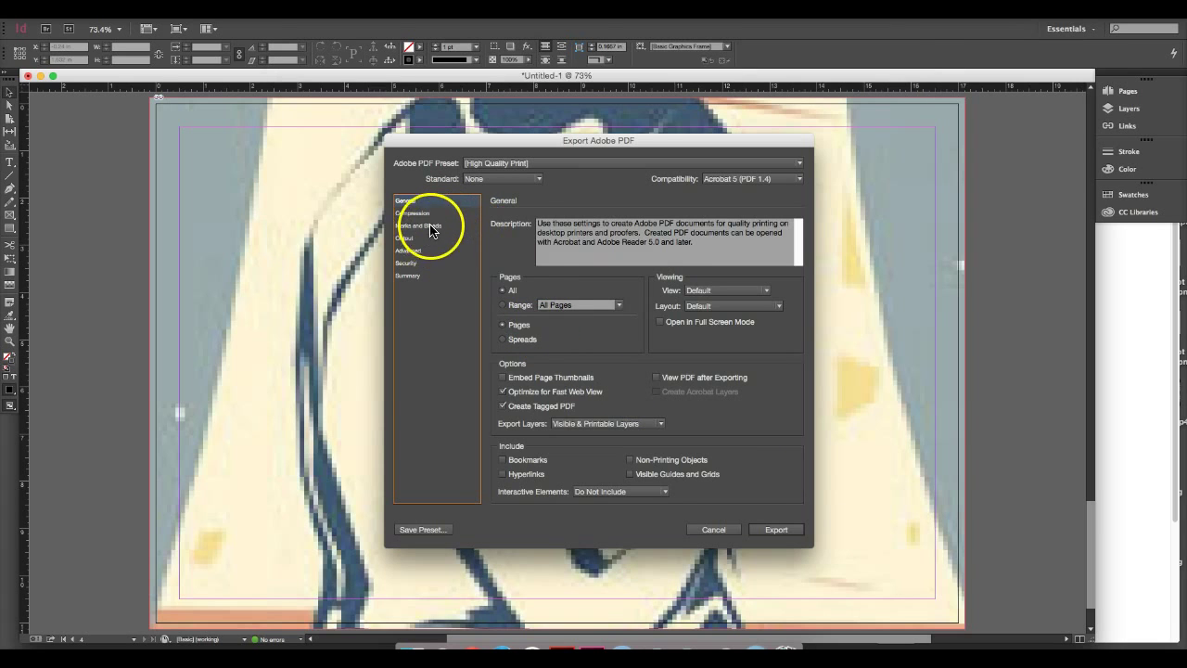
Export the Desktop PDF with crop marks, bleed marks, document bleed settings and viewing after export turned on.
{"action": "left_click", "coordinate": [430, 227]}
{"action": "left_click", "coordinate": [512, 252]}
{"action": "left_click", "coordinate": [512, 266]}
{"action": "left_click", "coordinate": [503, 350]}
{"action": "left_click", "coordinate": [413, 201]}
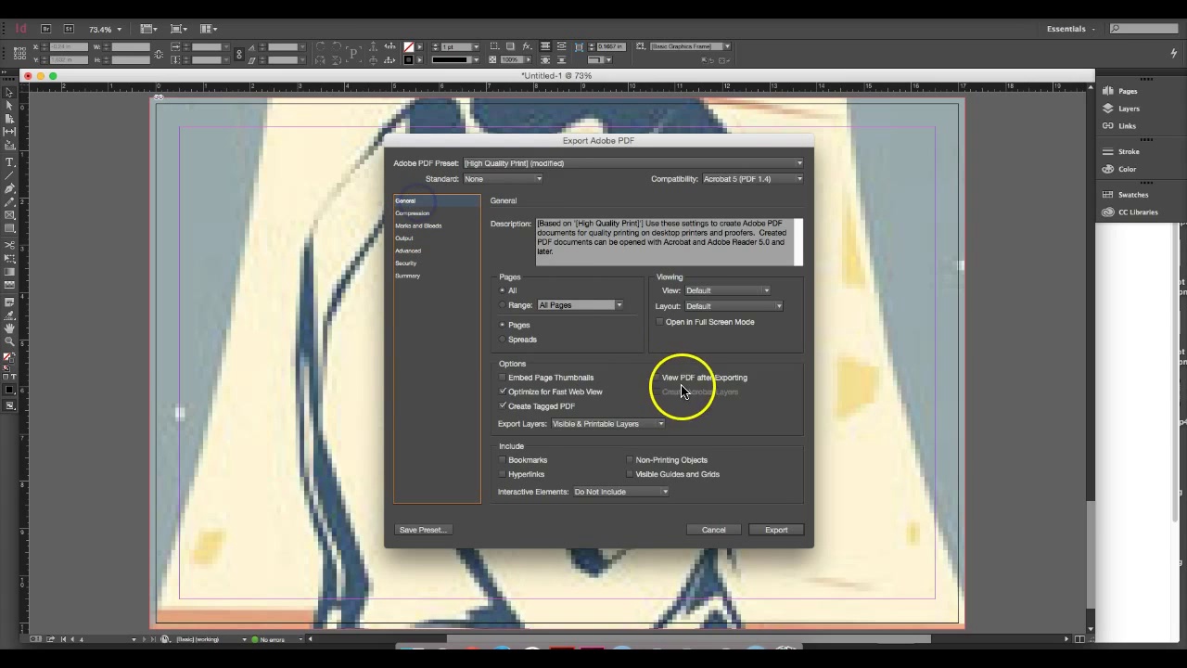
{"action": "left_click", "coordinate": [656, 378]}
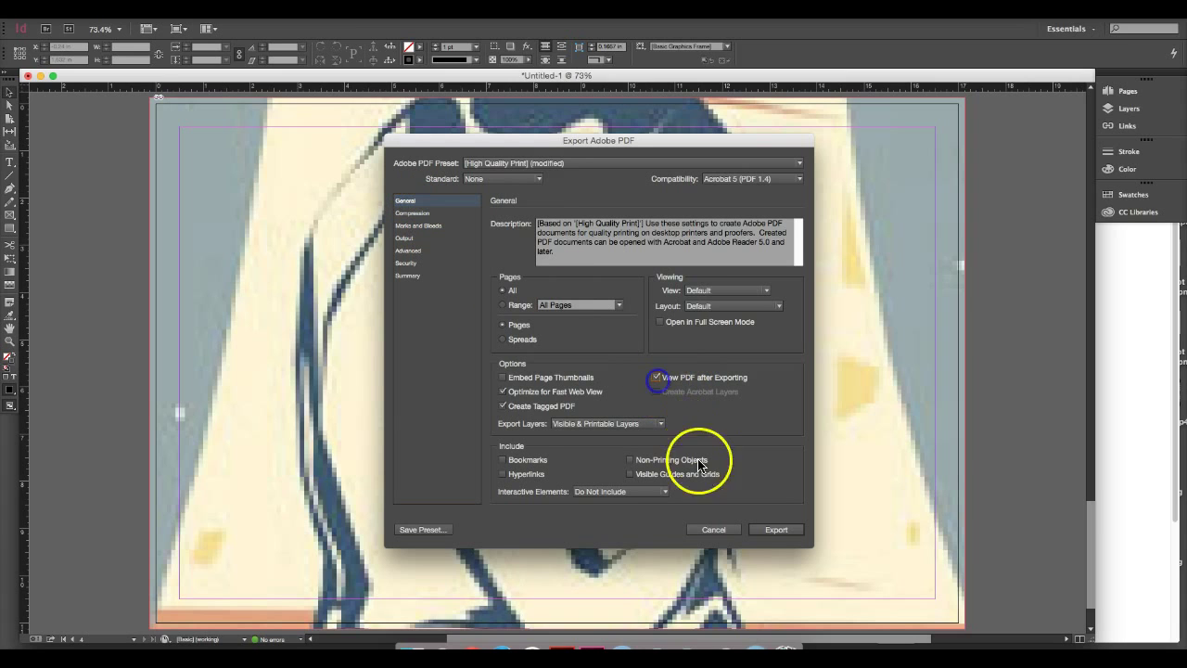
{"action": "left_click", "coordinate": [777, 529]}
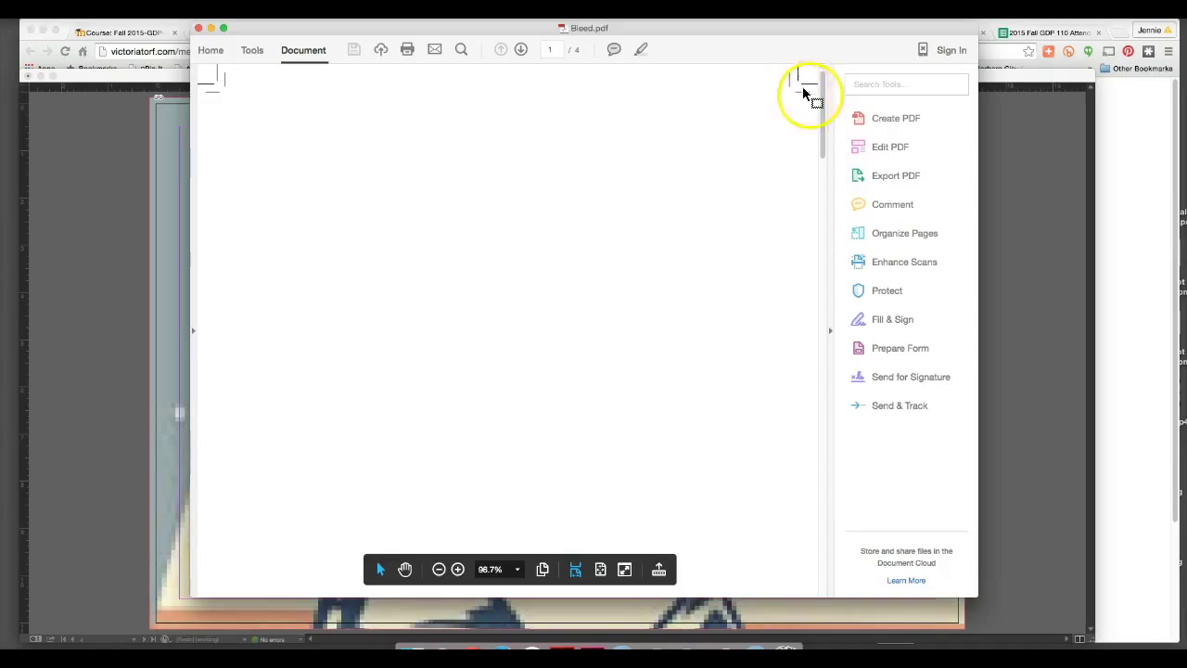
Examine the crop and bleed marks around the full-bleed image on page 4 of Bleed.pdf, close the PDF and return to InDesign.
{"action": "left_click_drag", "start_coordinate": [822, 156], "coordinate": [823, 475]}
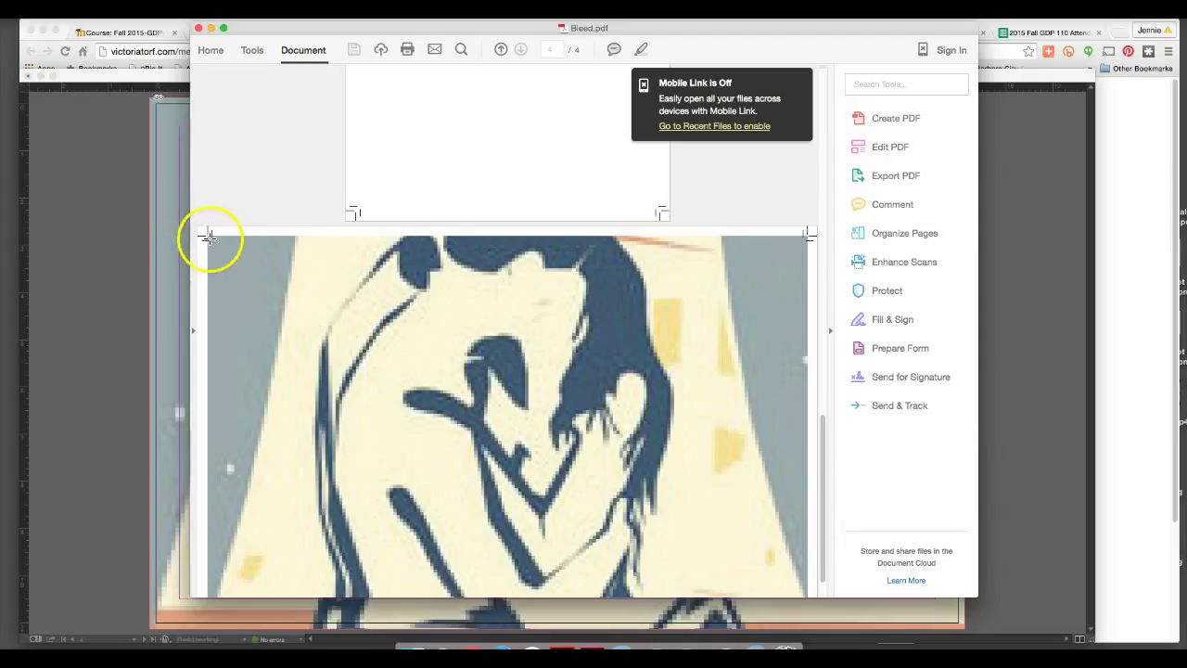
{"action": "left_click_drag", "start_coordinate": [202, 240], "coordinate": [817, 240]}
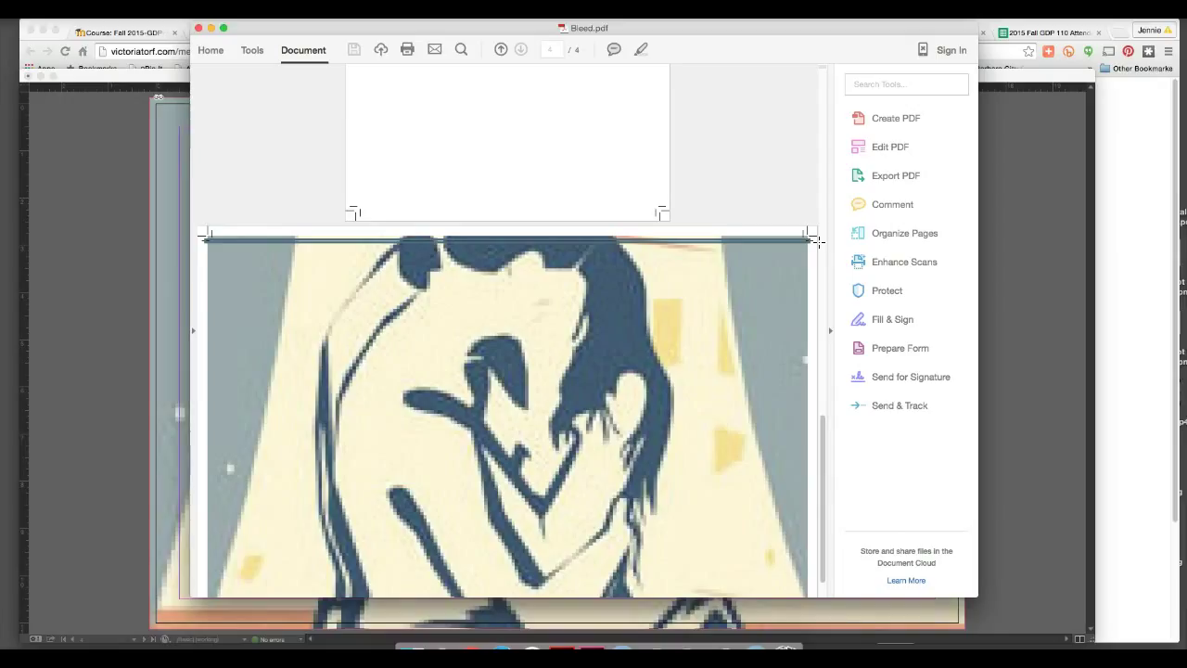
{"action": "left_click", "coordinate": [801, 234]}
{"action": "left_click", "coordinate": [197, 30]}
{"action": "left_click", "coordinate": [101, 196]}
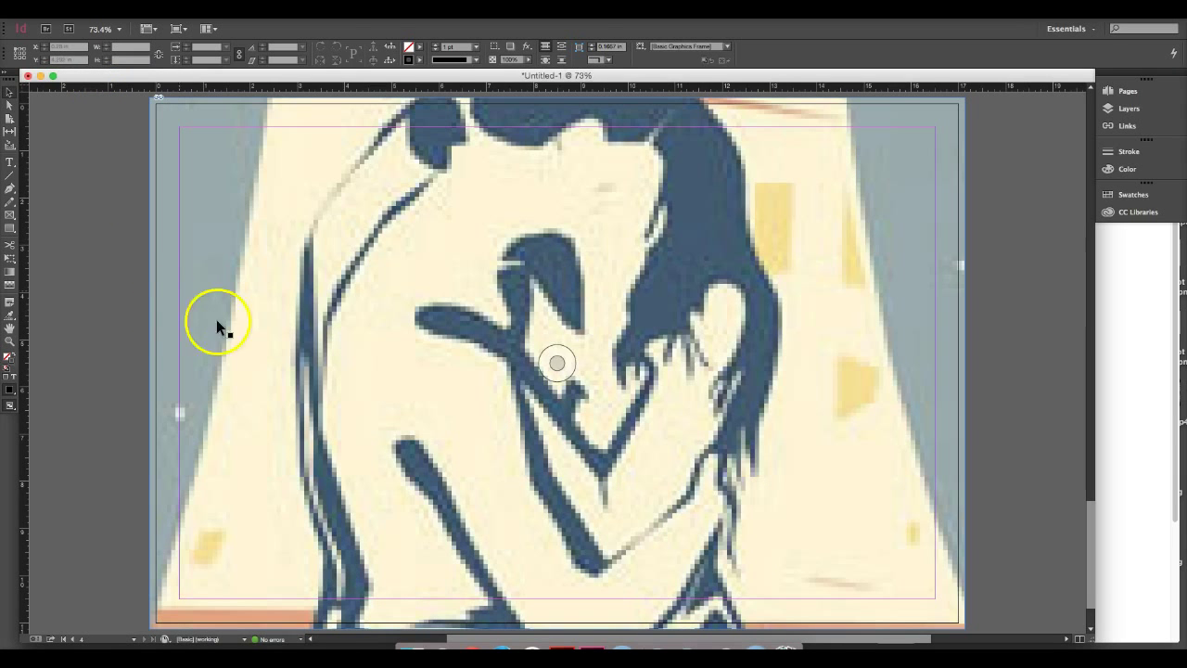
Switch to Chrome, close the Image Trace exercise page and show the September 28 - October 4 section of the Media Design course page.
{"action": "left_click", "coordinate": [463, 654]}
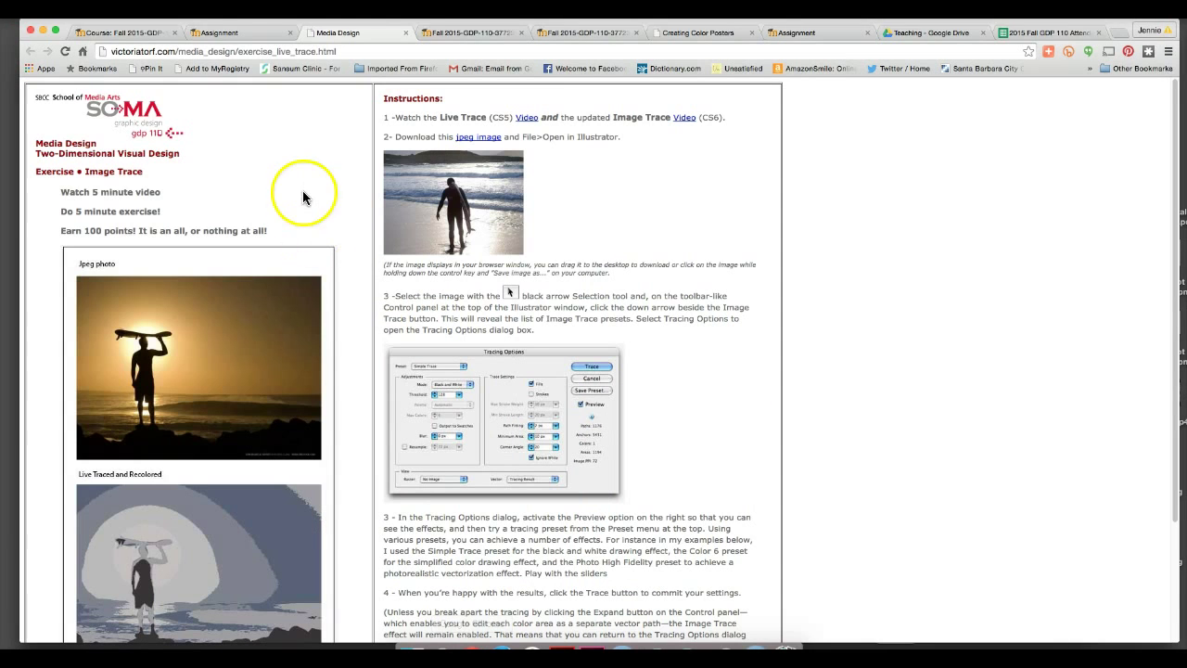
{"action": "left_click", "coordinate": [405, 32]}
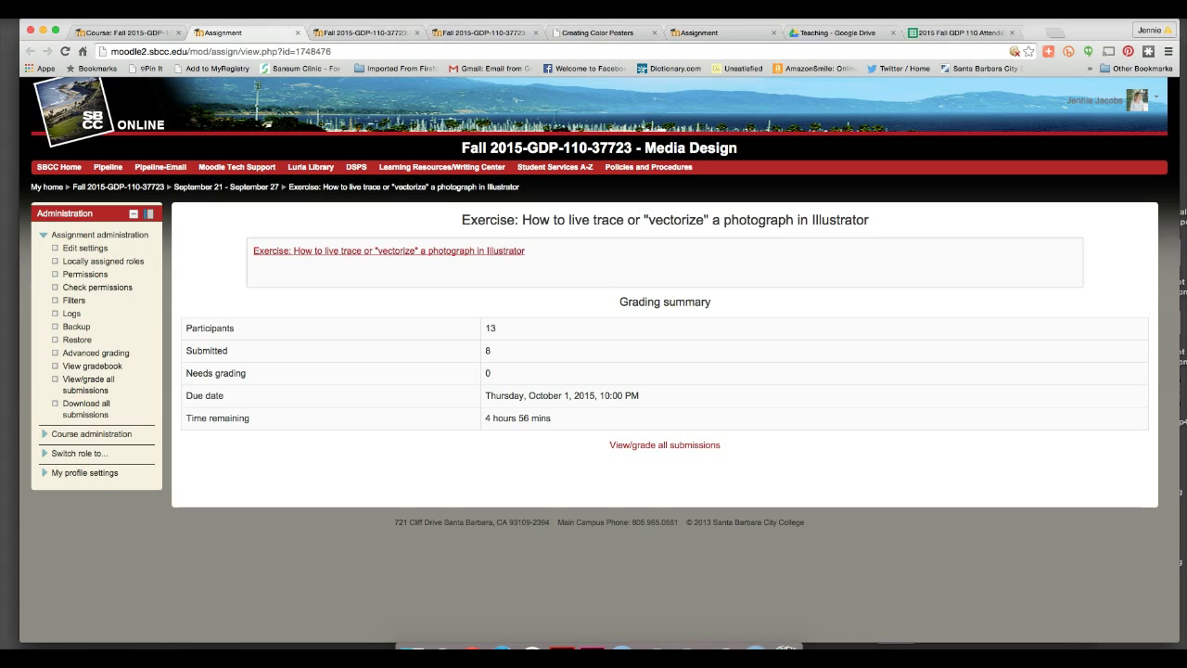
{"action": "left_click", "coordinate": [143, 51]}
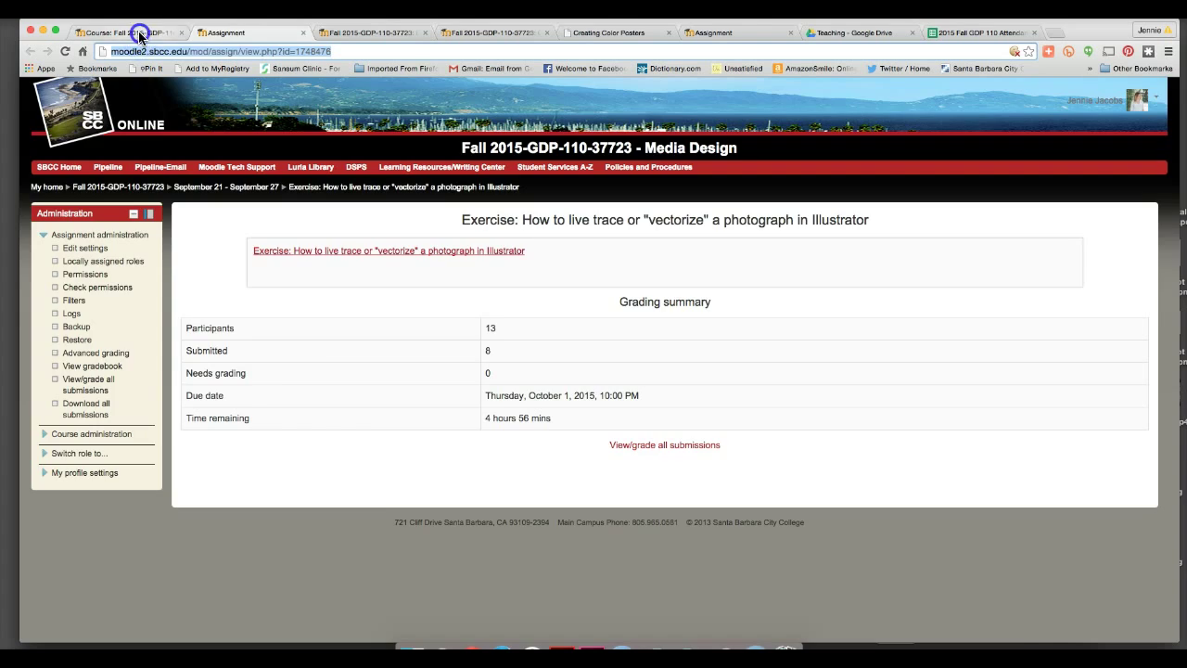
{"action": "left_click", "coordinate": [137, 34]}
{"action": "scroll", "coordinate": [384, 296], "scroll_direction": "down", "scroll_amount": 4}
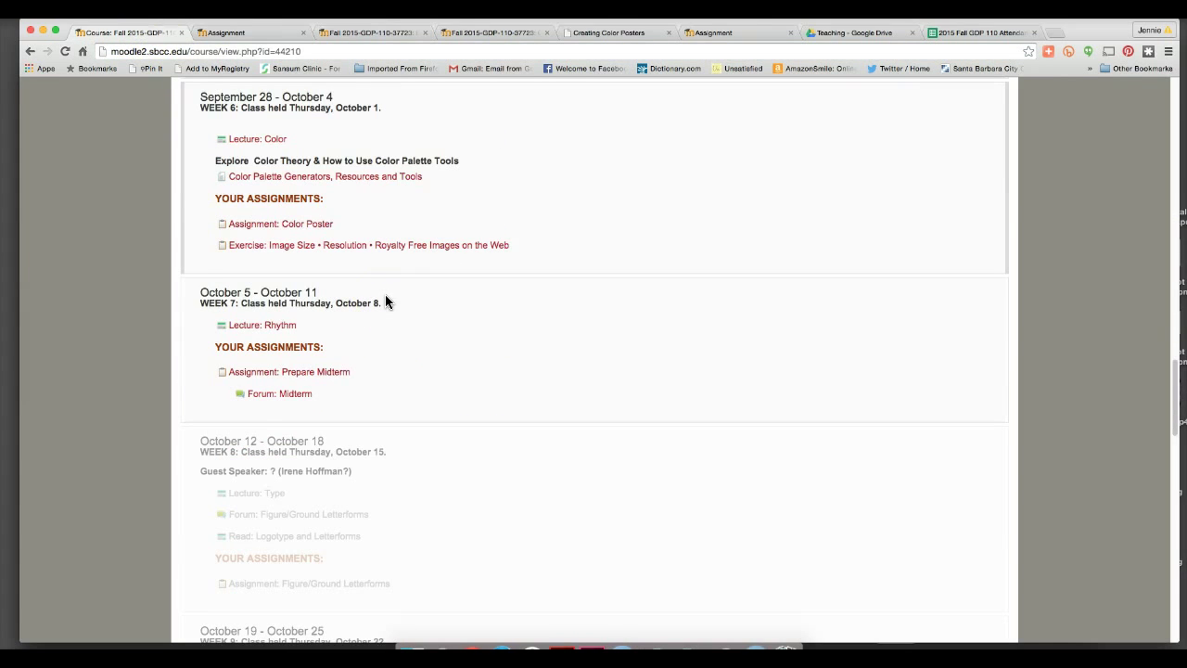
{"action": "scroll", "coordinate": [386, 301], "scroll_direction": "up", "scroll_amount": 2}
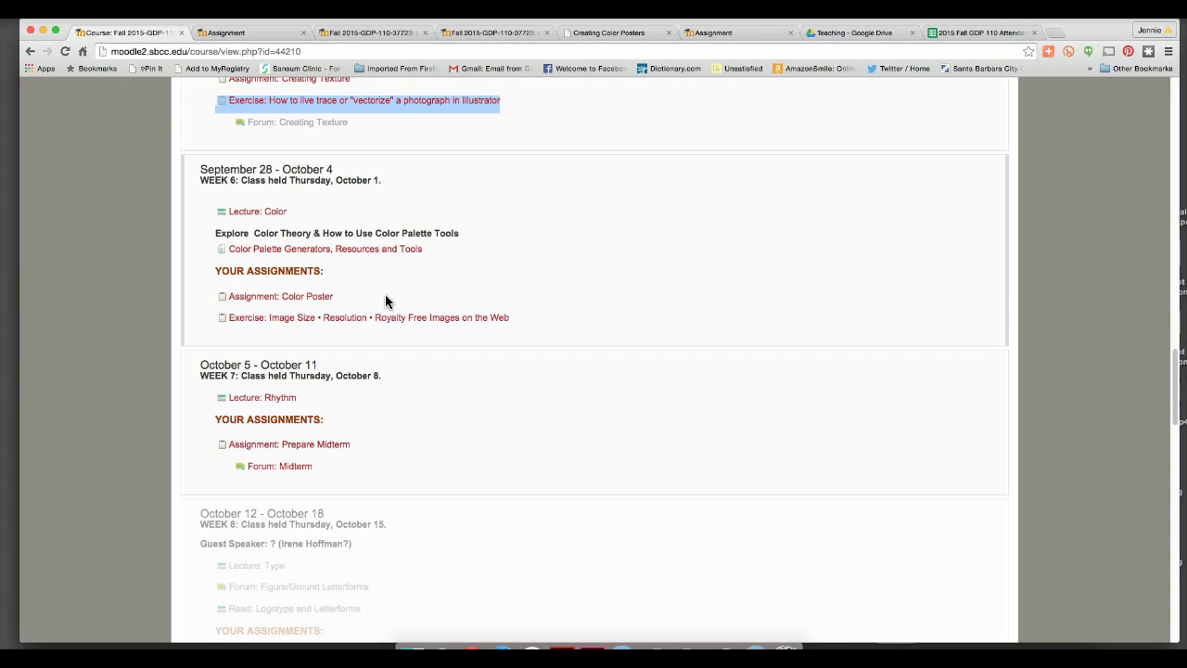